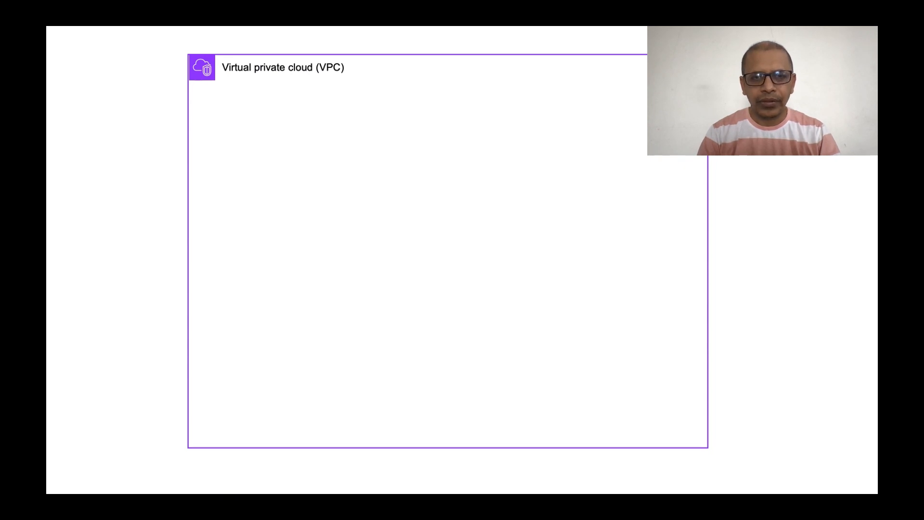
Reveal the internet gateway, the internet, two subnets in the VPC and their instances
key(Right)
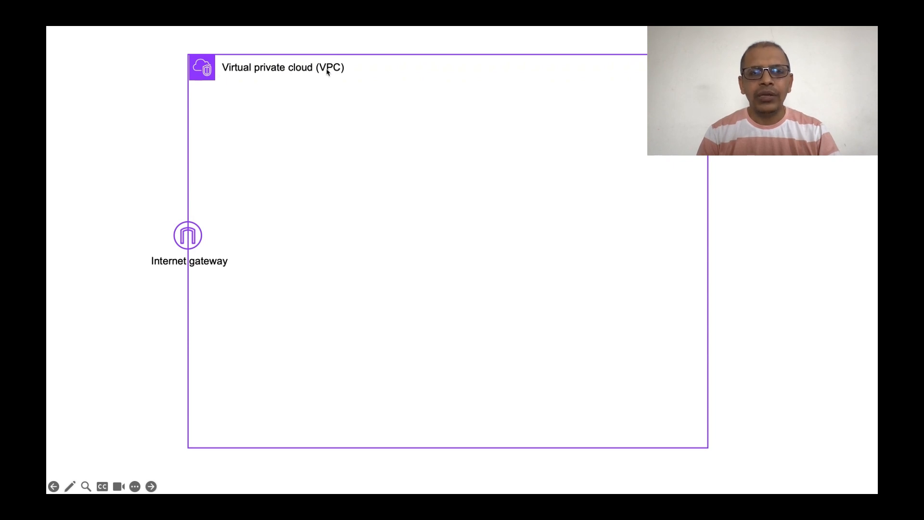
click(207, 234)
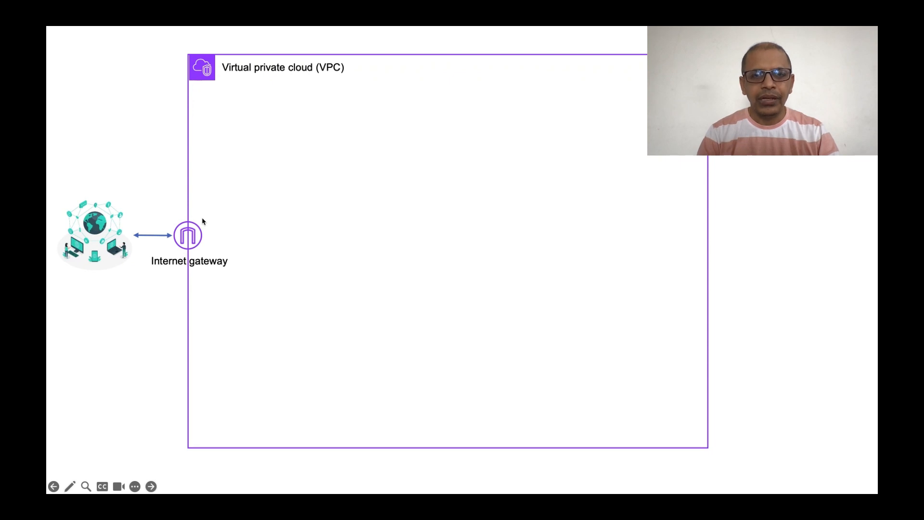
click(203, 222)
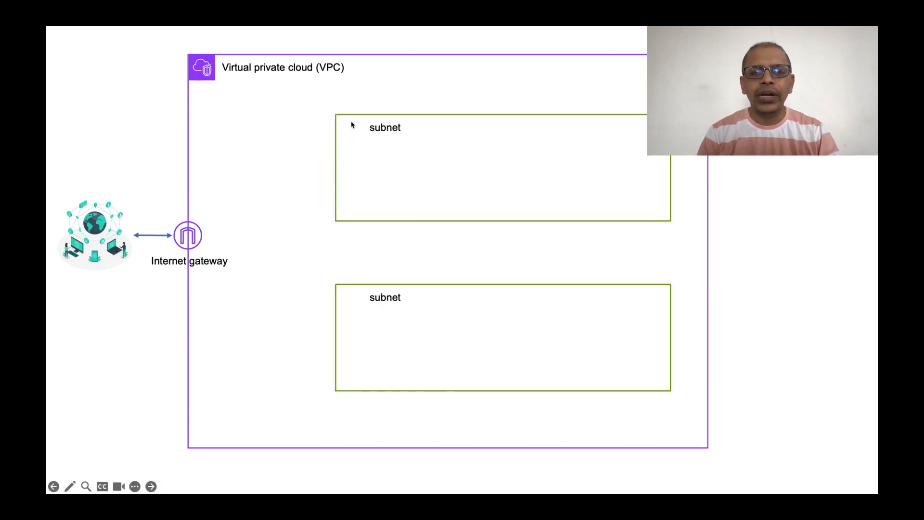
click(414, 152)
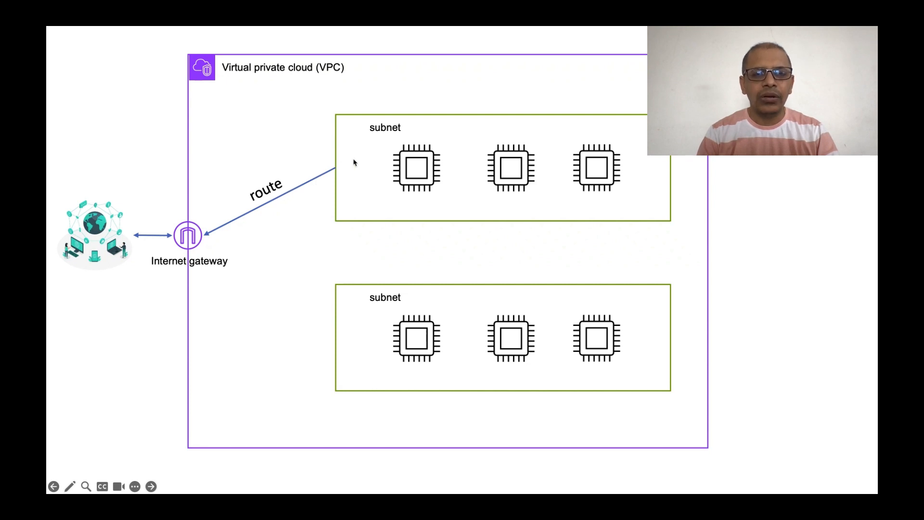
Label the top subnet public with in/outbound access and the lower one private with no access
click(197, 232)
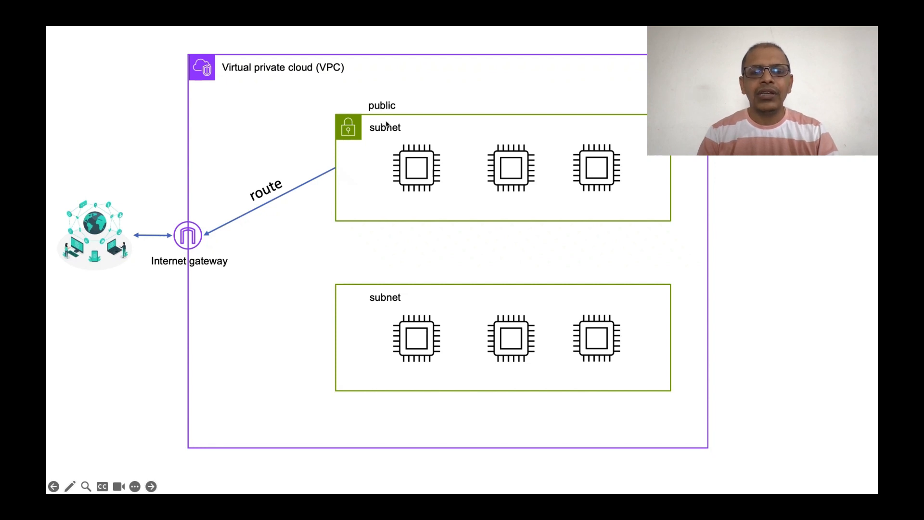
click(386, 125)
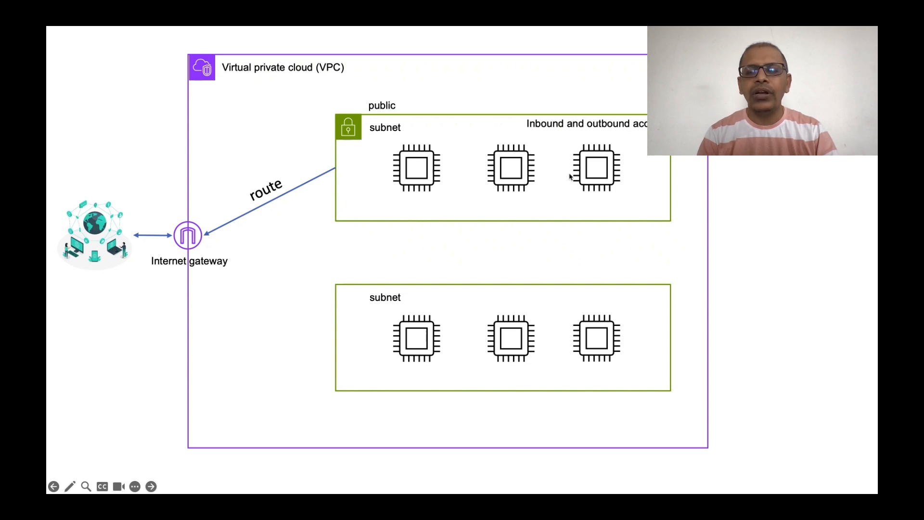
click(533, 249)
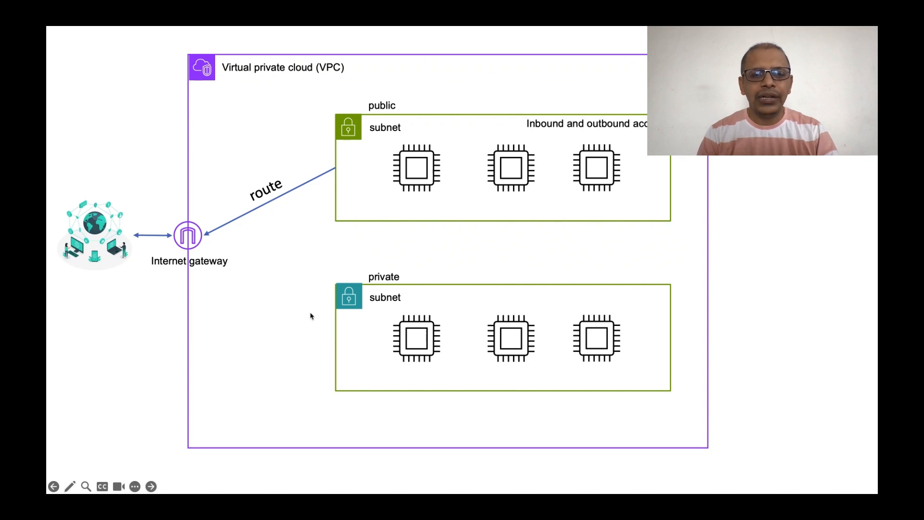
click(349, 312)
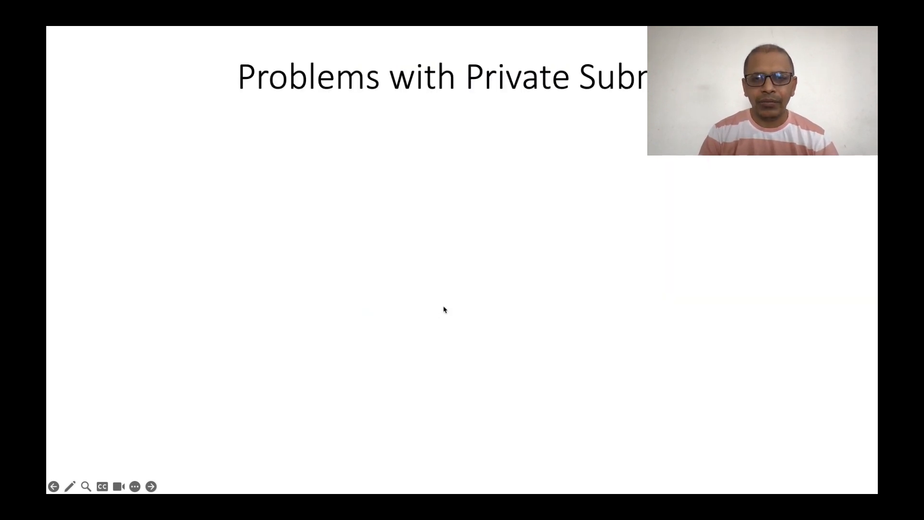
Reveal the question about SSH access into private instances
click(469, 287)
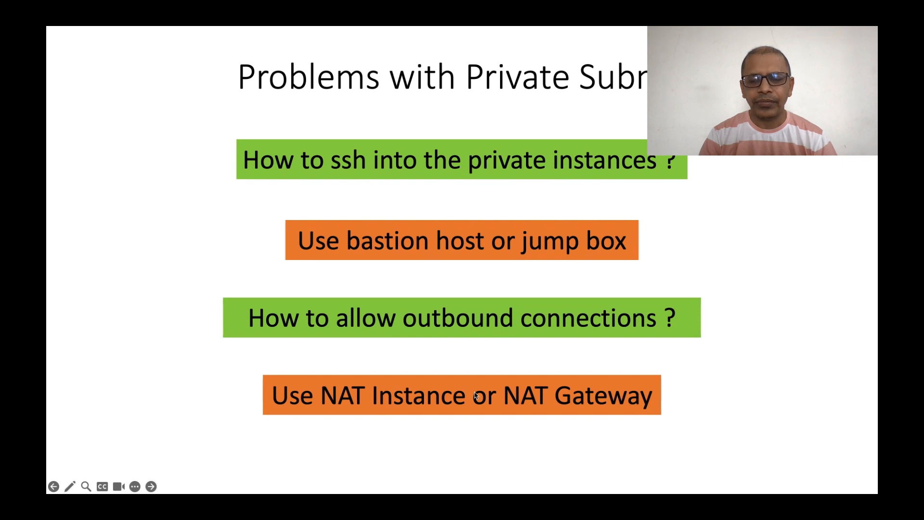
Advance the slideshow to the Bastion Host (EC2 Instance) slide
click(475, 396)
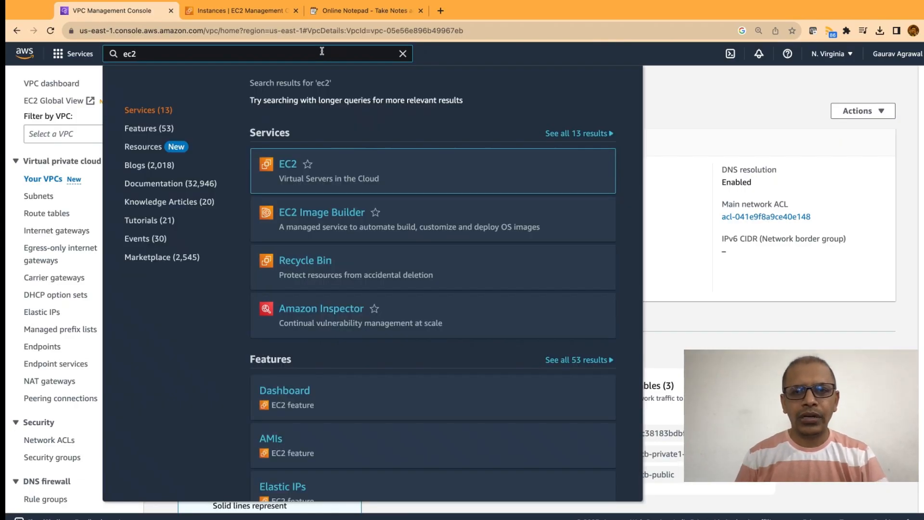
Find the VPC service from the console search and show the Your VPCs list
click(402, 54)
text(vpc)
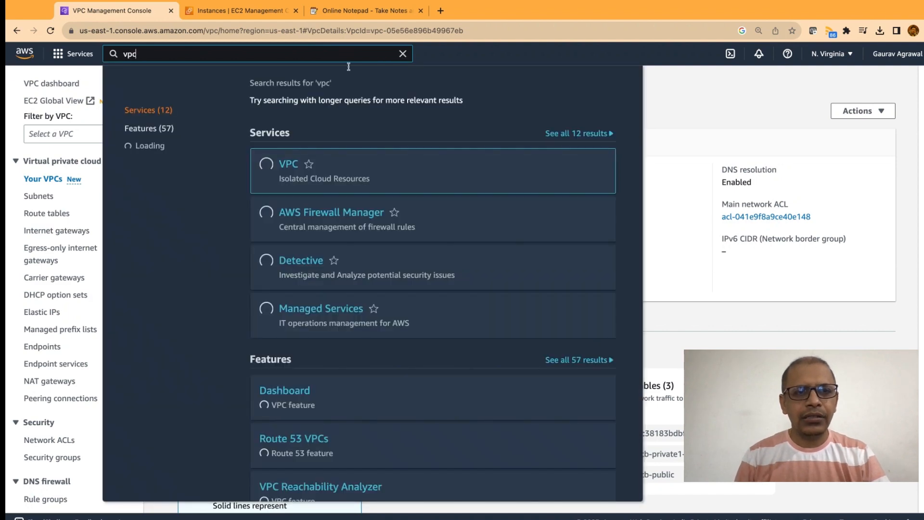
mouse_move(432, 172)
click(287, 164)
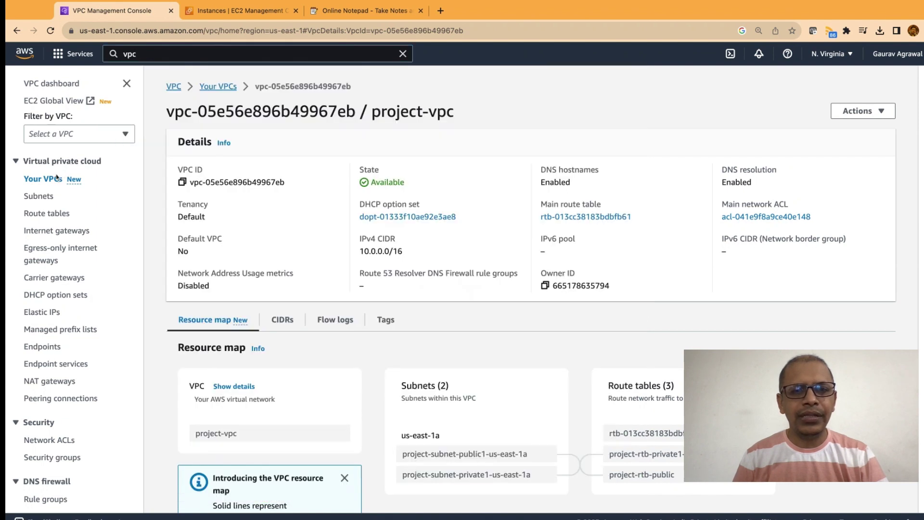
click(43, 179)
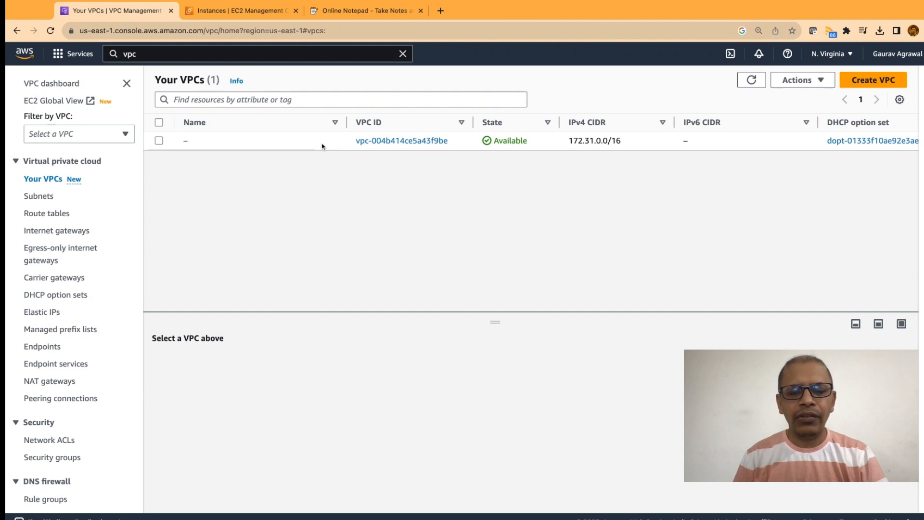
Create testvpc with VPC and more, one Availability Zone, 1 public and 1 private subnet, no NAT gateway, S3 endpoint
click(866, 81)
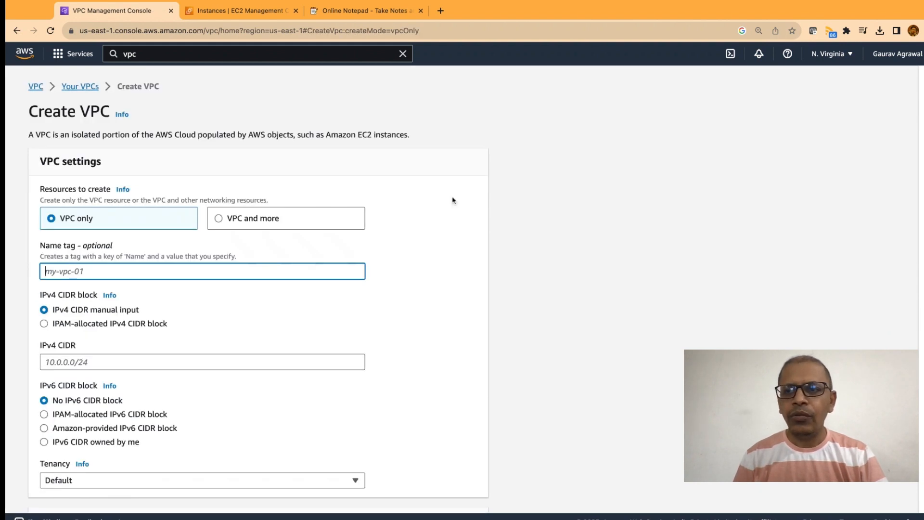
scroll(321, 237, down, 1)
scroll(321, 237, down, 1)
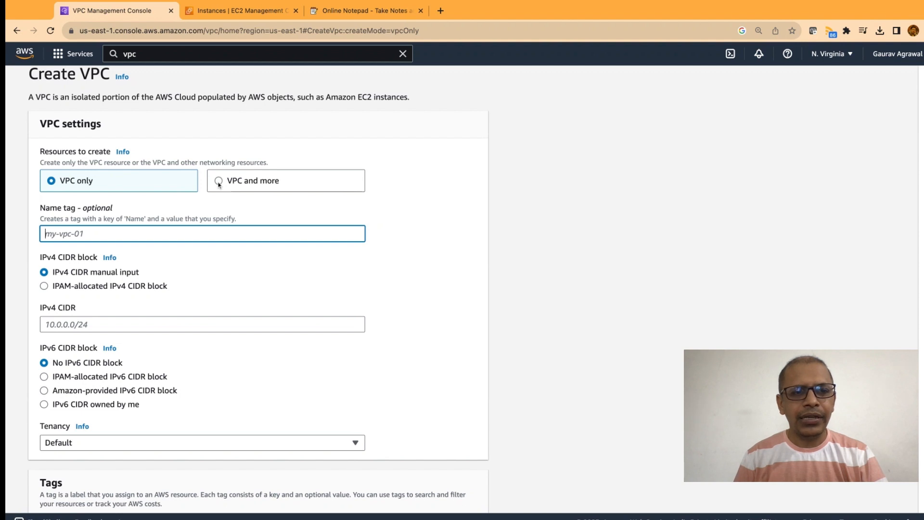
click(218, 183)
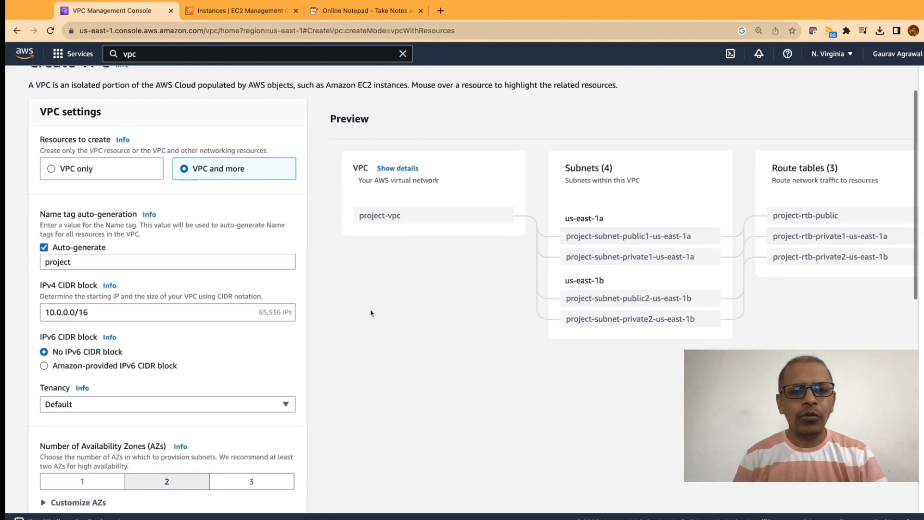
scroll(372, 312, down, 2)
scroll(166, 288, down, 1)
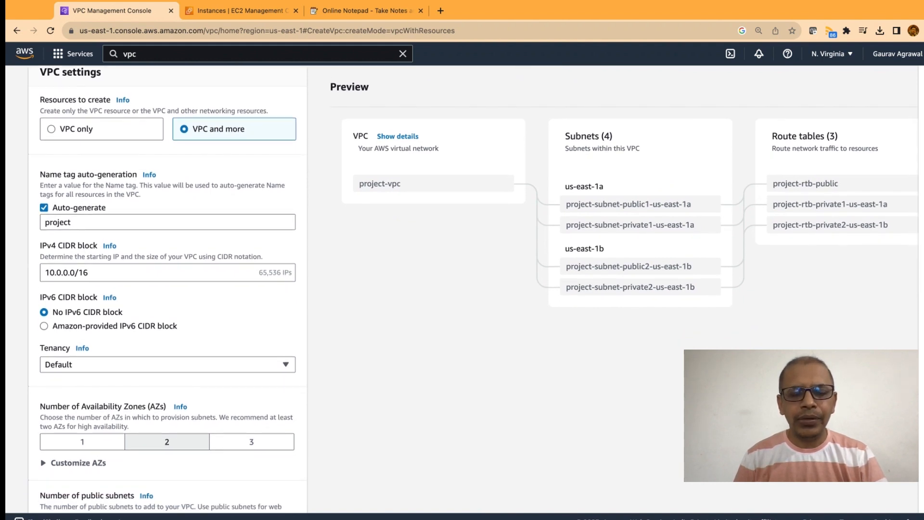
scroll(132, 212, down, 1)
double_click(132, 212)
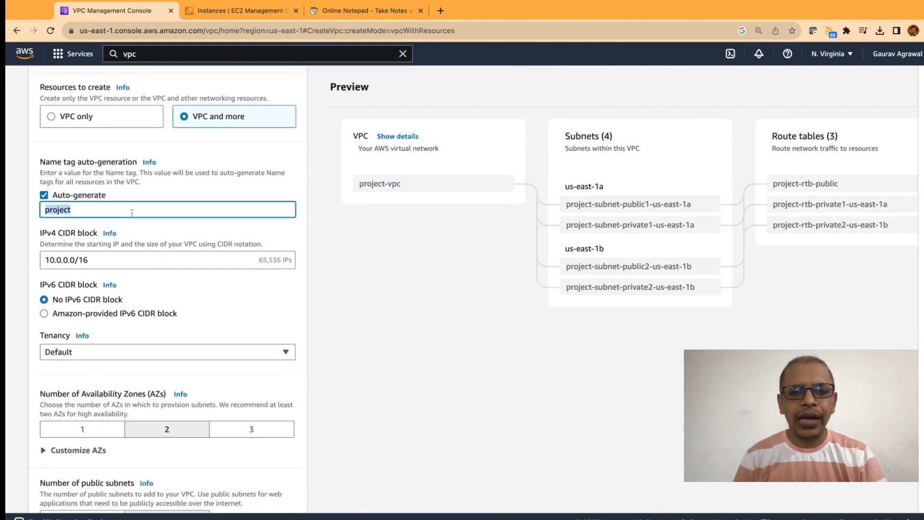
text(testvpc)
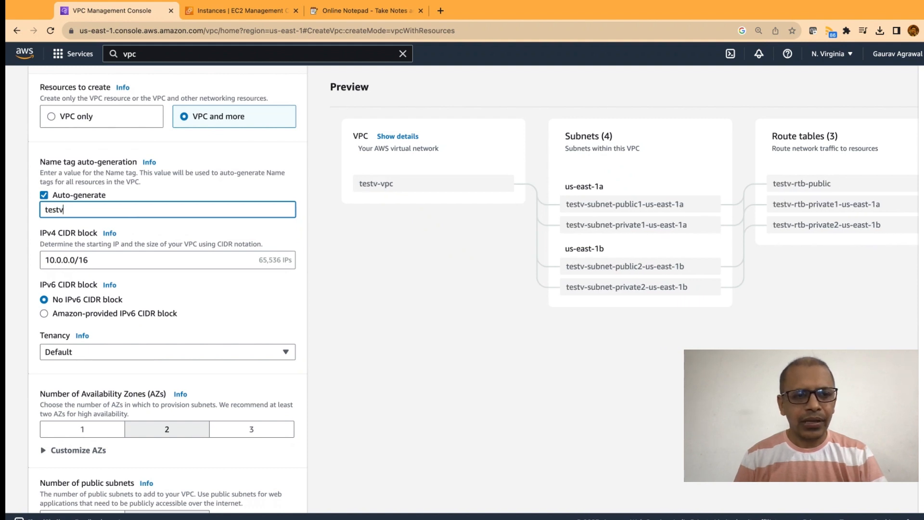
scroll(316, 312, down, 4)
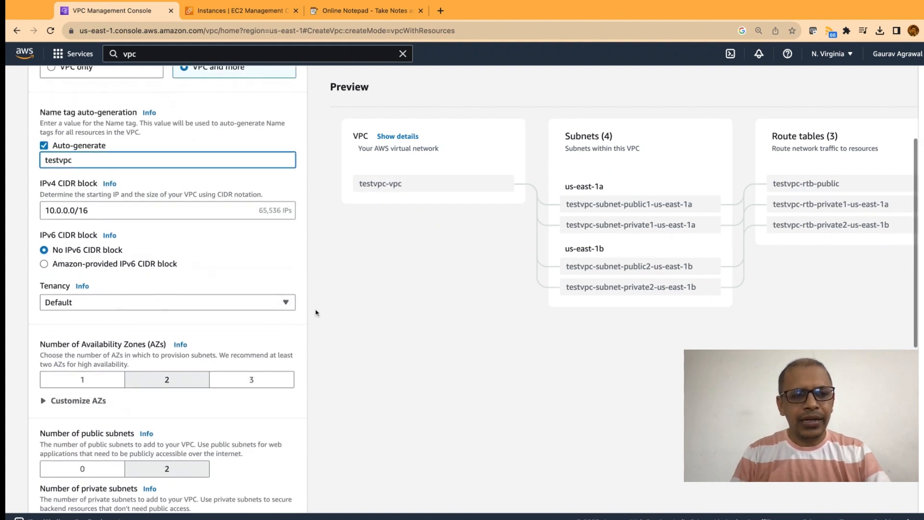
scroll(315, 311, down, 1)
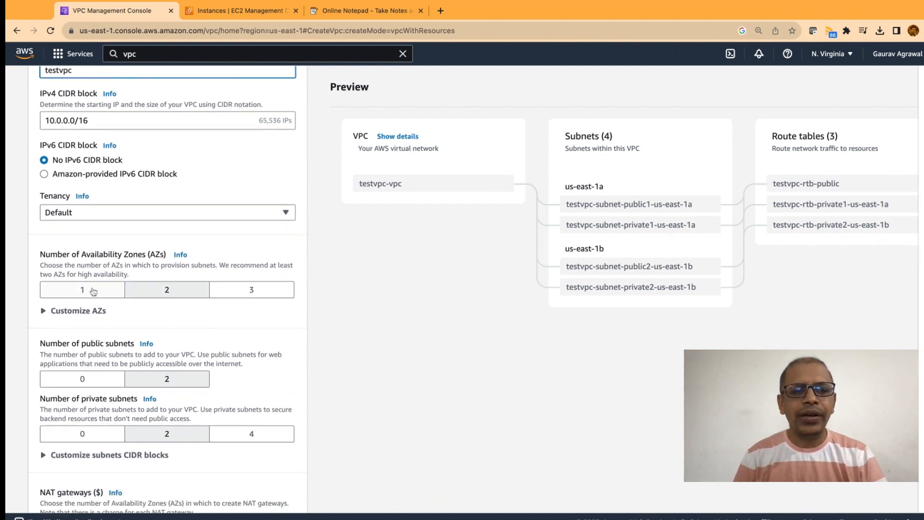
click(93, 291)
scroll(108, 289, down, 3)
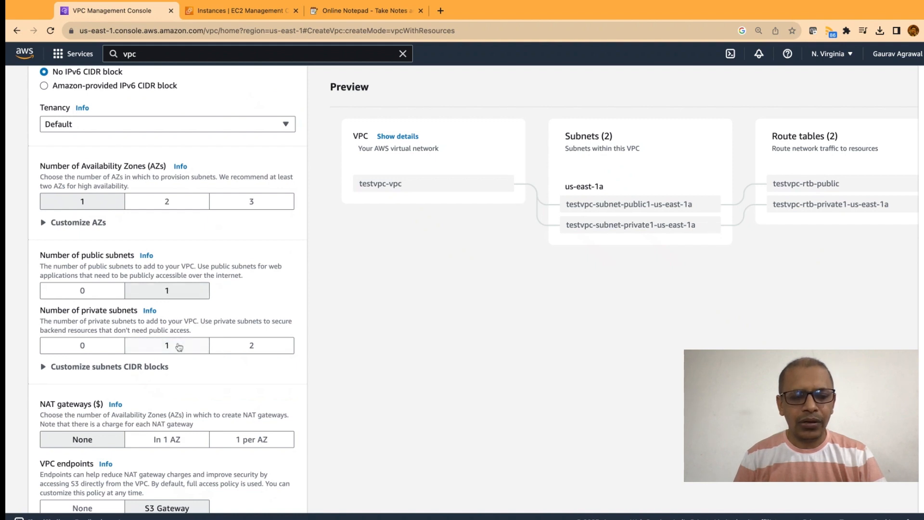
scroll(202, 404, down, 3)
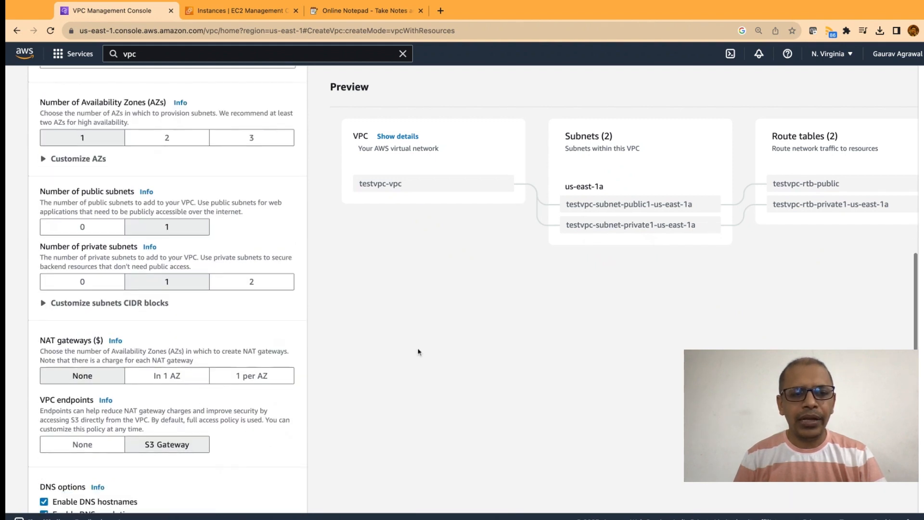
scroll(147, 351, up, 4)
scroll(645, 267, right, 3)
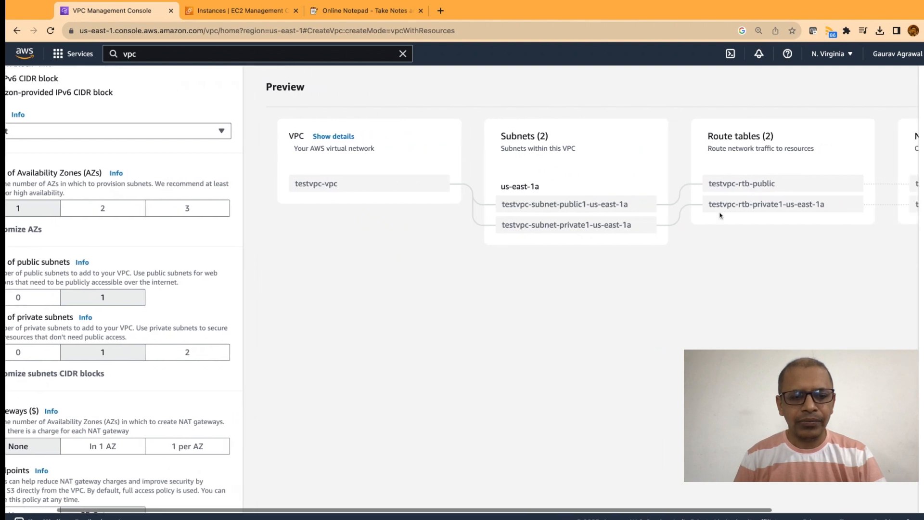
scroll(716, 173, right, 3)
scroll(716, 174, right, 2)
scroll(716, 173, right, 2)
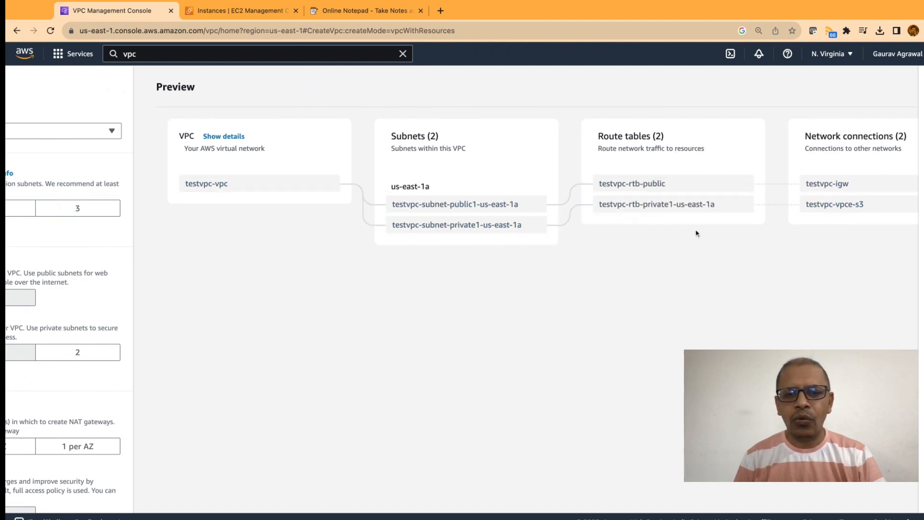
scroll(696, 232, right, 2)
scroll(786, 207, right, 2)
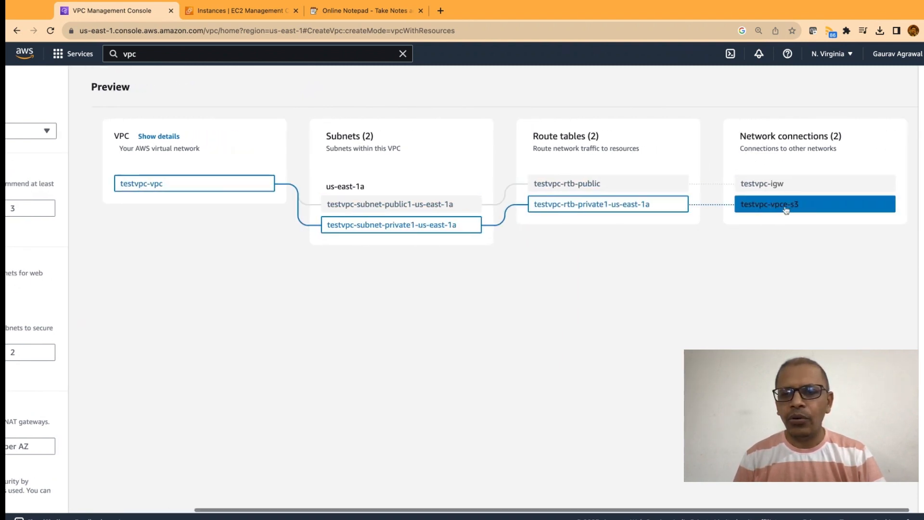
scroll(552, 289, left, 5)
scroll(153, 297, down, 5)
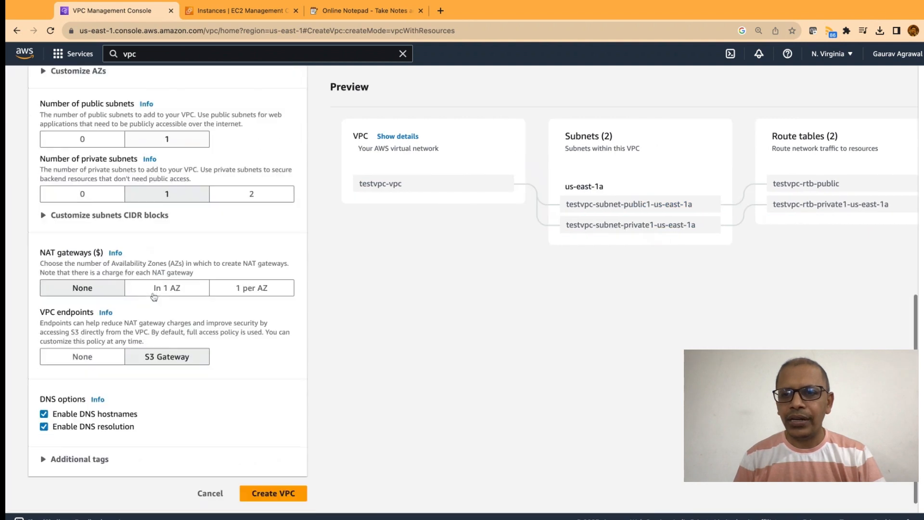
click(273, 493)
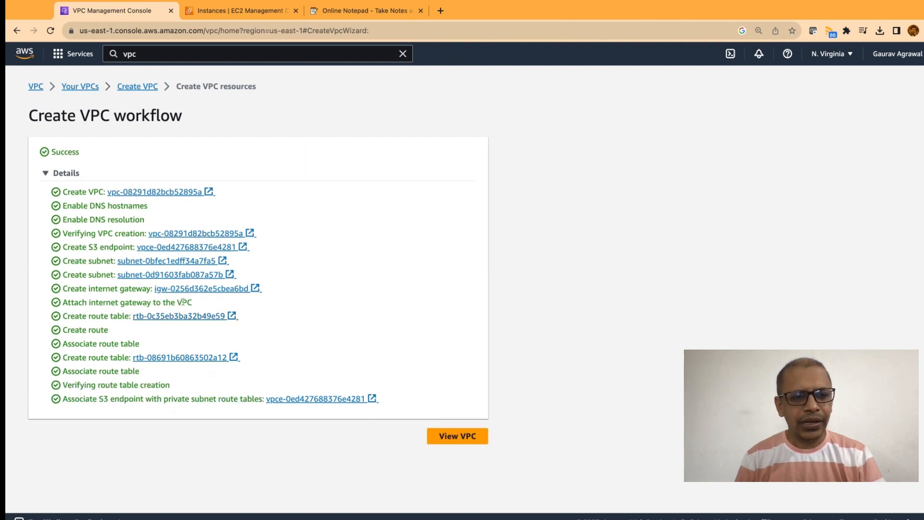
View the details page of the newly created testvpc-vpc
click(458, 435)
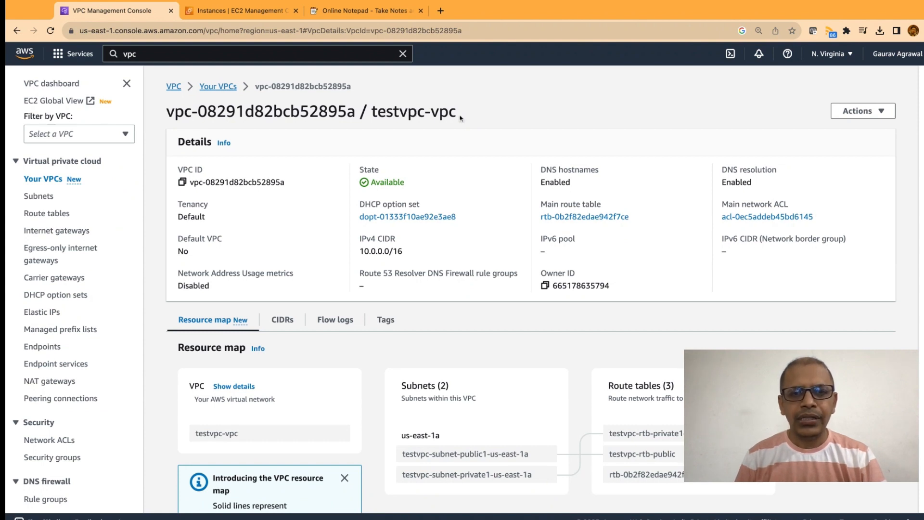
Search the console for ec2 and launch the EC2 service in a new tab
click(327, 54)
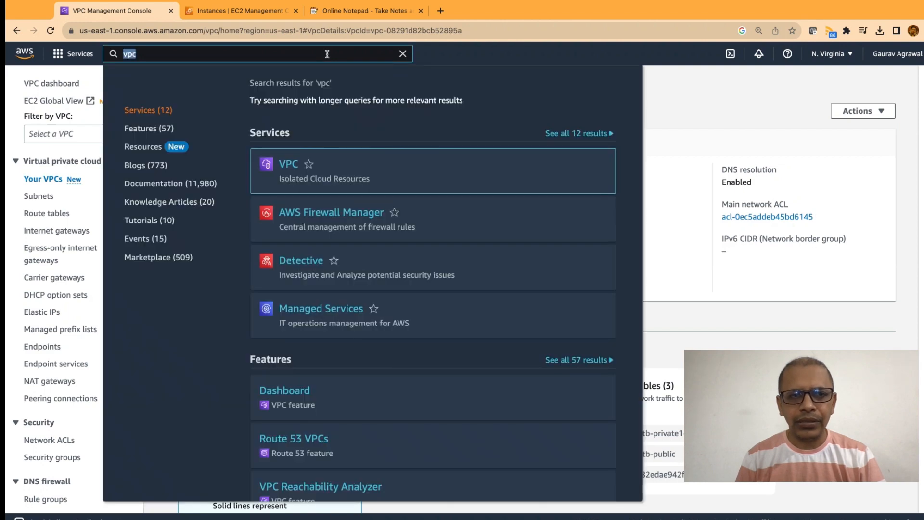
text(ec2)
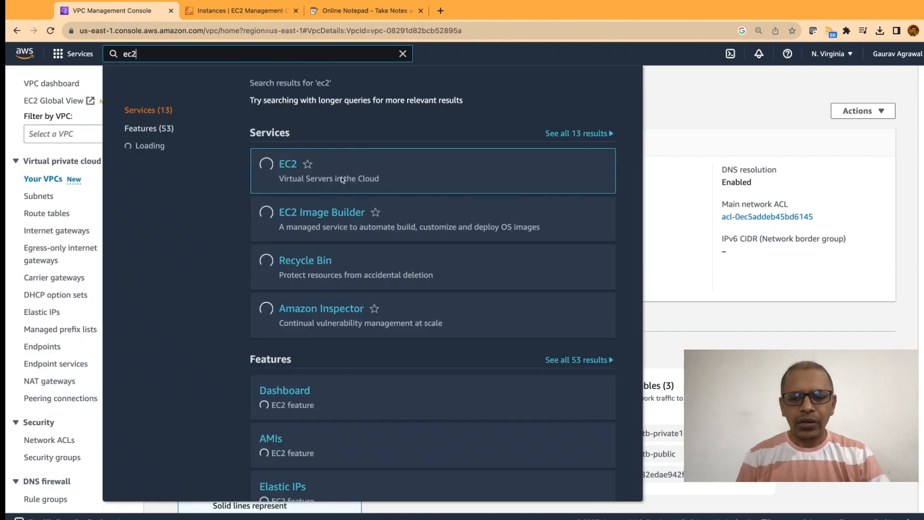
click(289, 165)
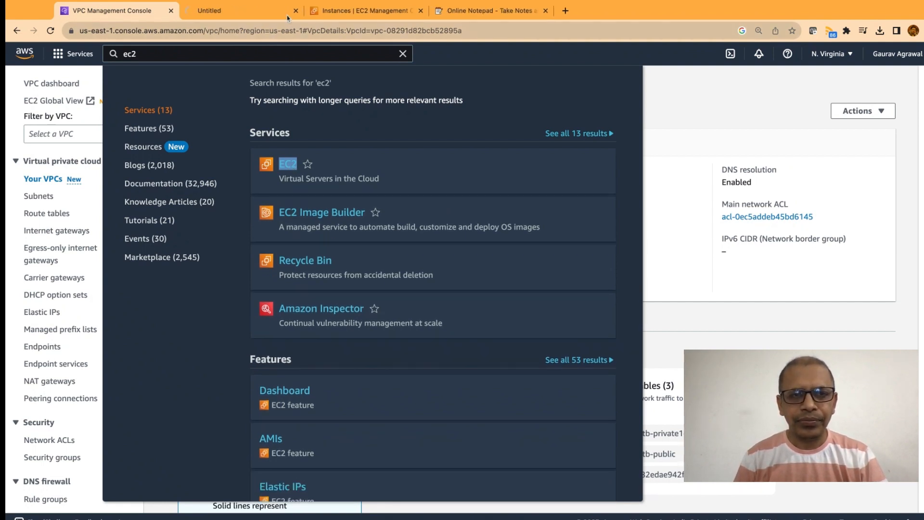
Begin launching an instance named public with Amazon Linux 2023 on t2.micro
click(242, 10)
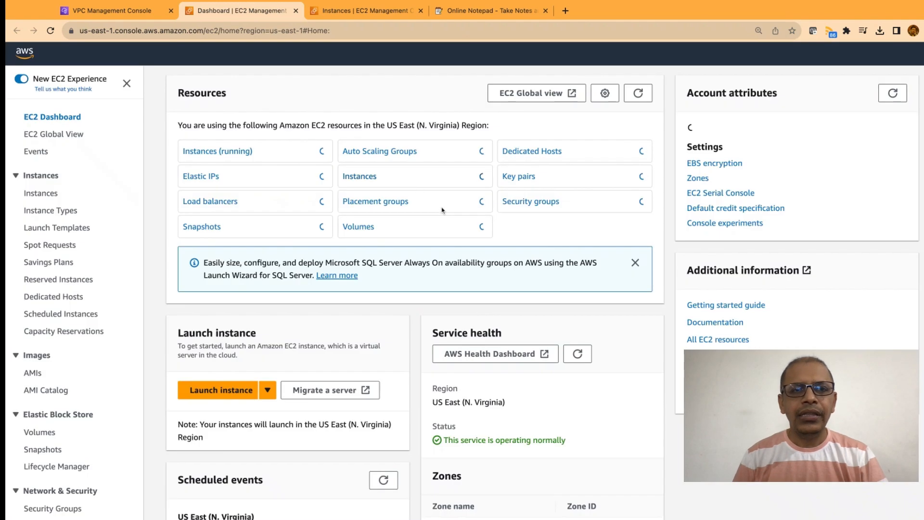
scroll(360, 254, down, 1)
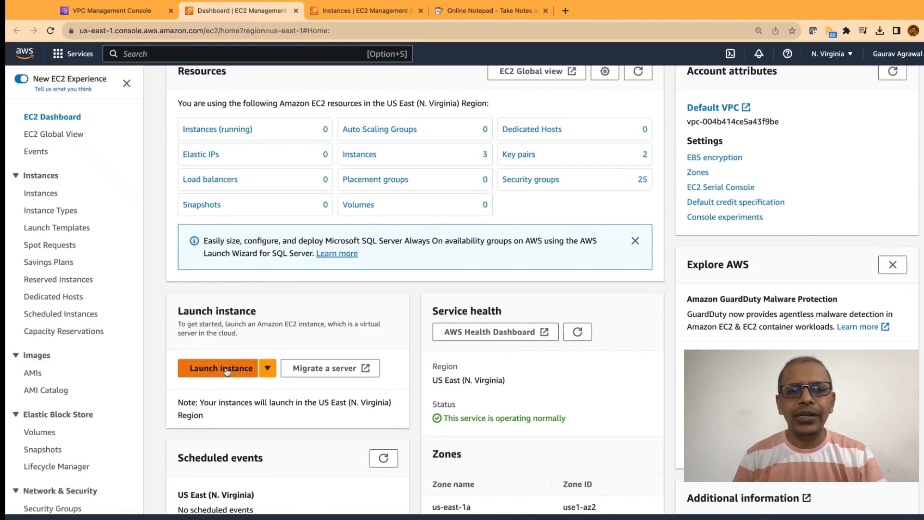
click(227, 368)
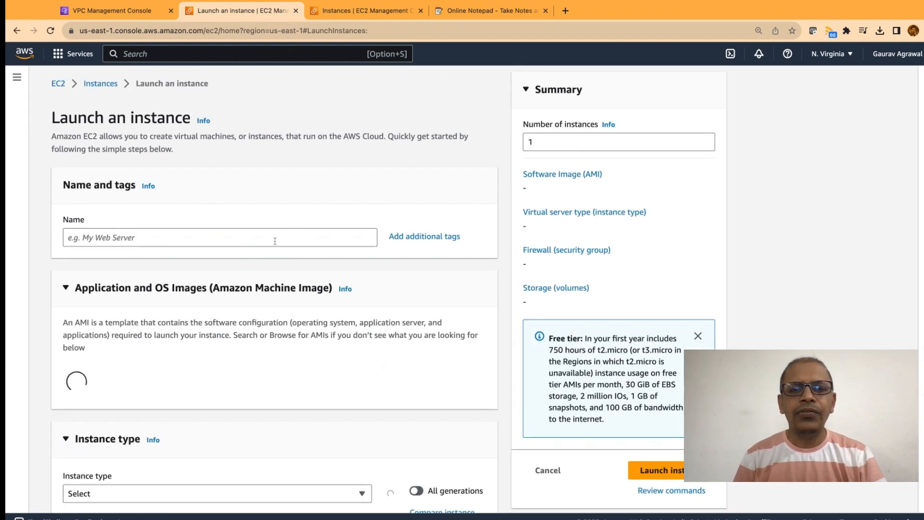
click(266, 239)
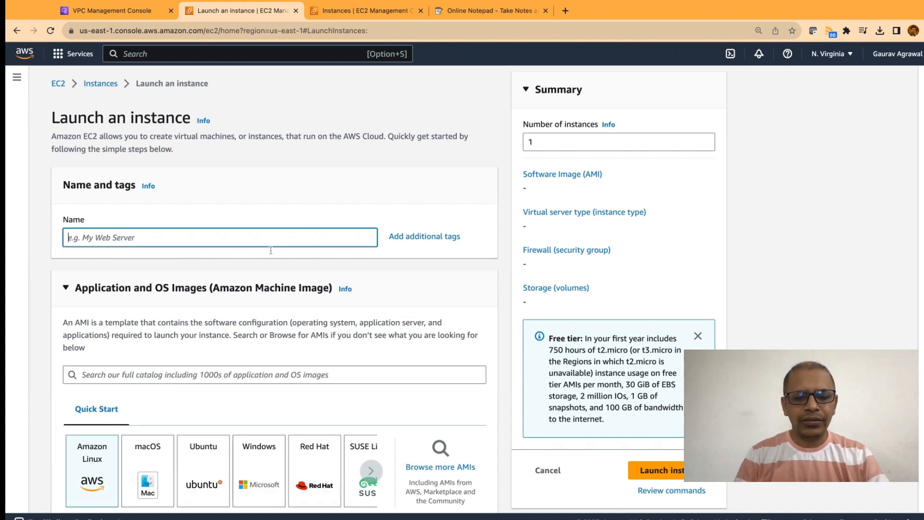
text(public)
scroll(302, 242, down, 5)
scroll(302, 242, down, 3)
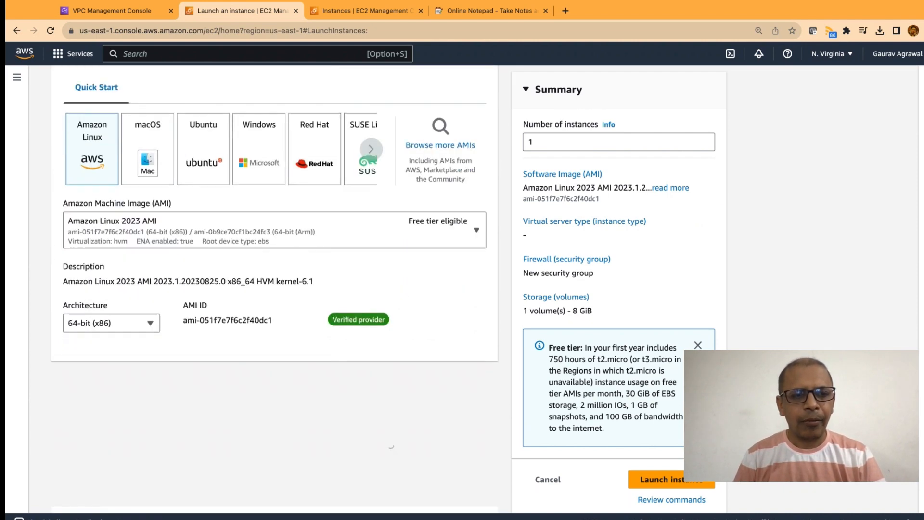
scroll(302, 243, down, 3)
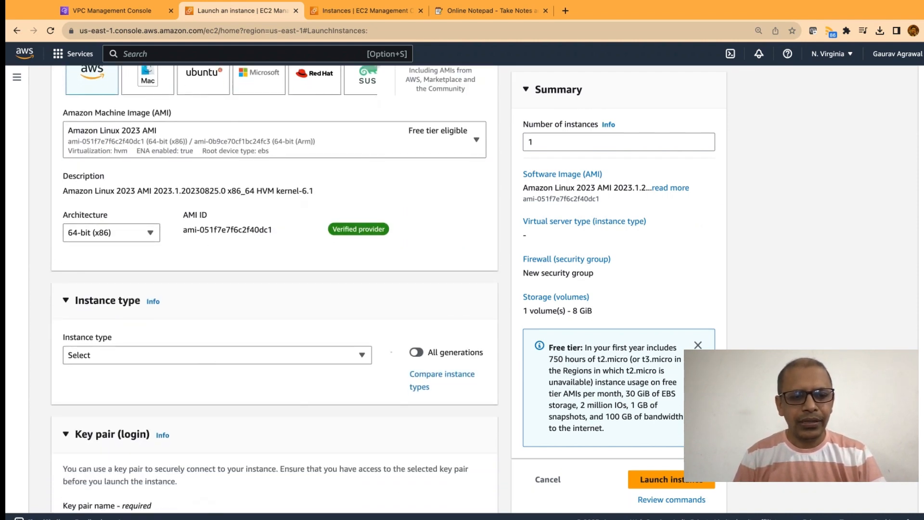
scroll(302, 242, down, 3)
scroll(314, 302, down, 3)
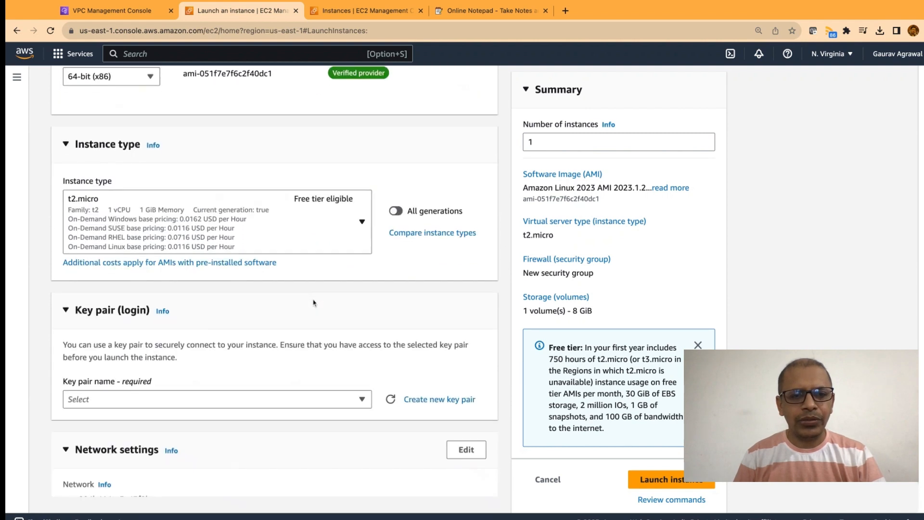
scroll(314, 302, down, 3)
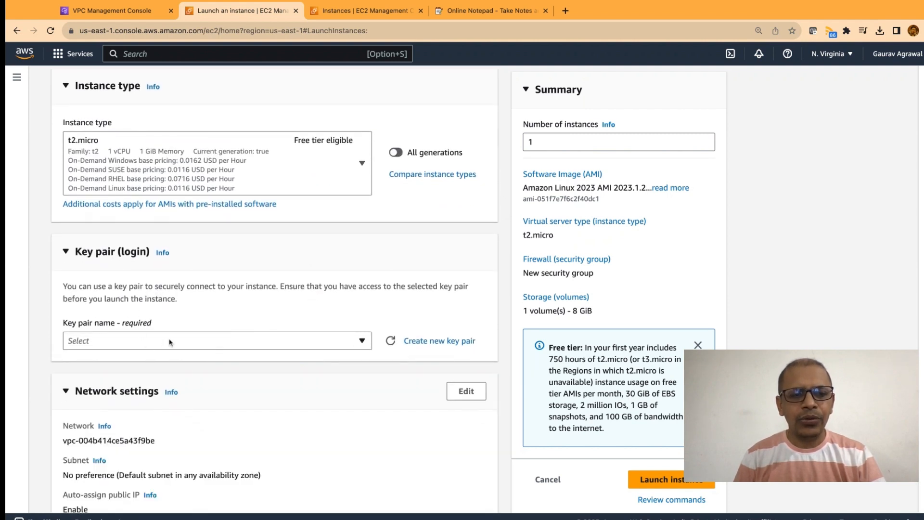
Create a new RSA .pem key pair named ec2-key-1 for the instance
click(436, 344)
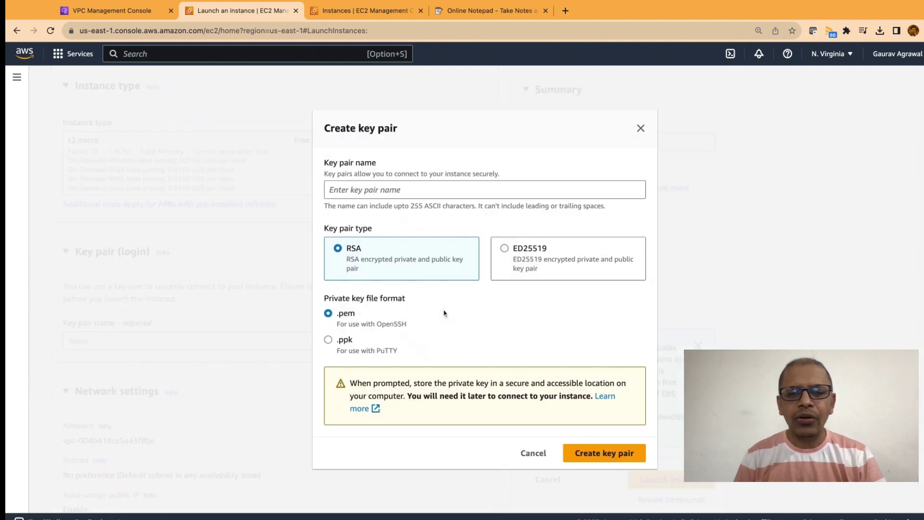
click(374, 190)
text(ec2-k)
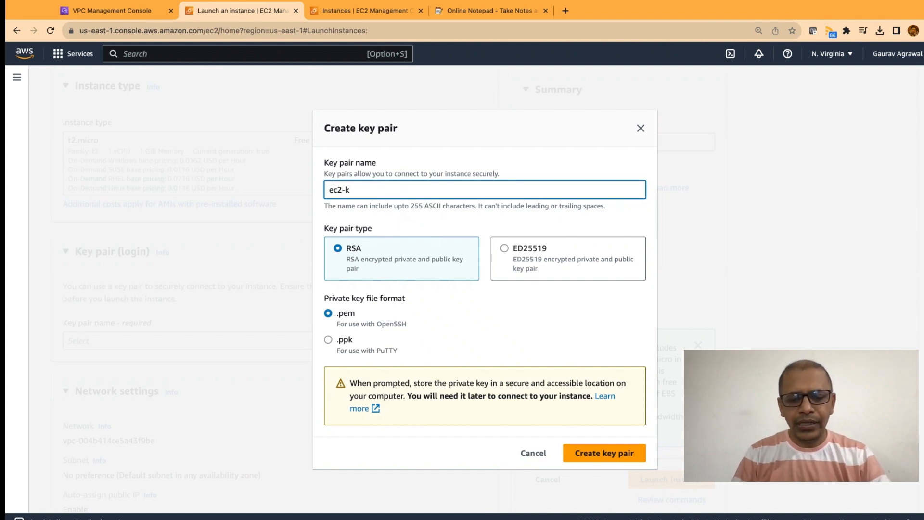
text(ey)
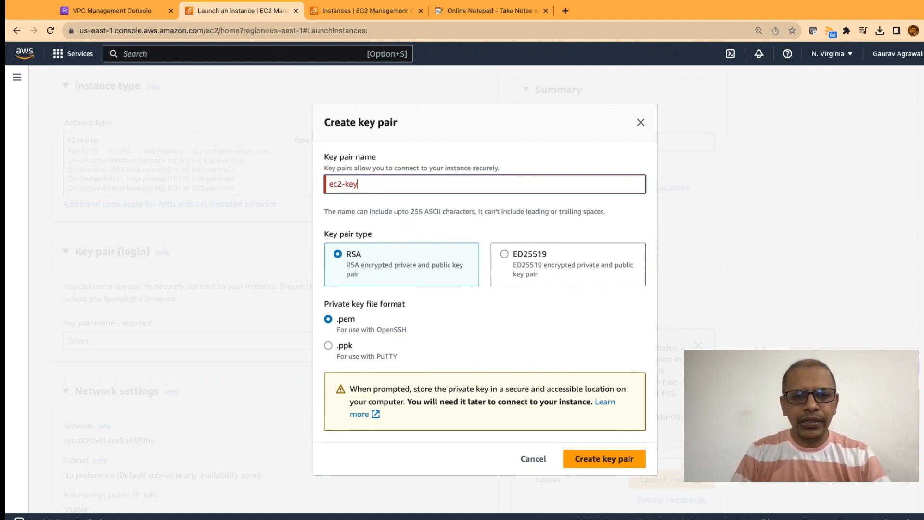
text(-1)
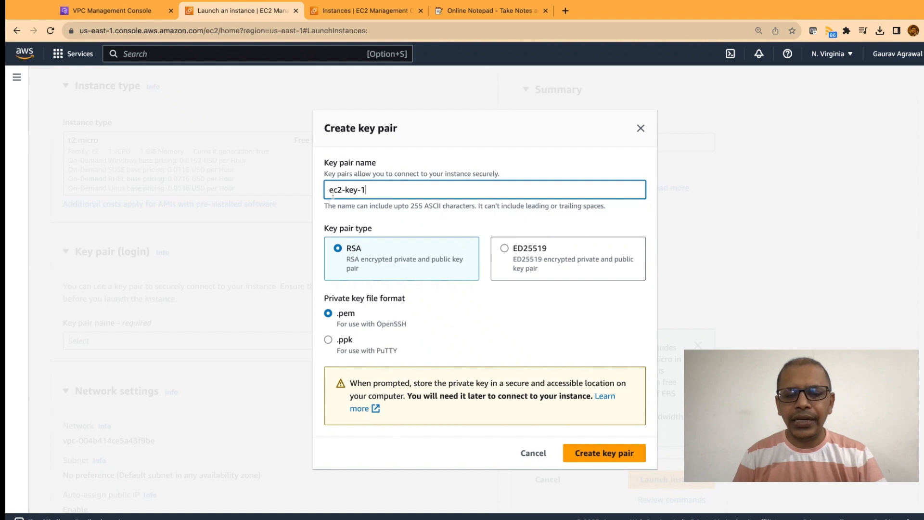
click(615, 456)
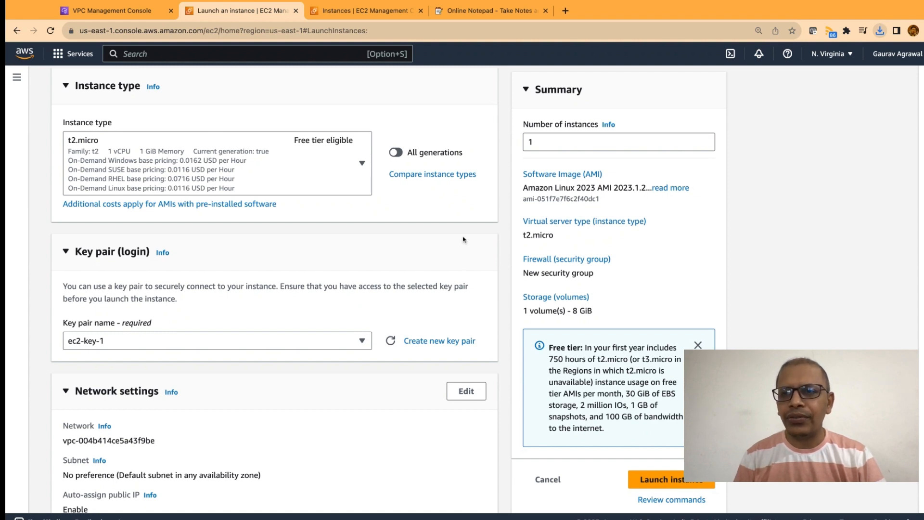
scroll(463, 243, down, 4)
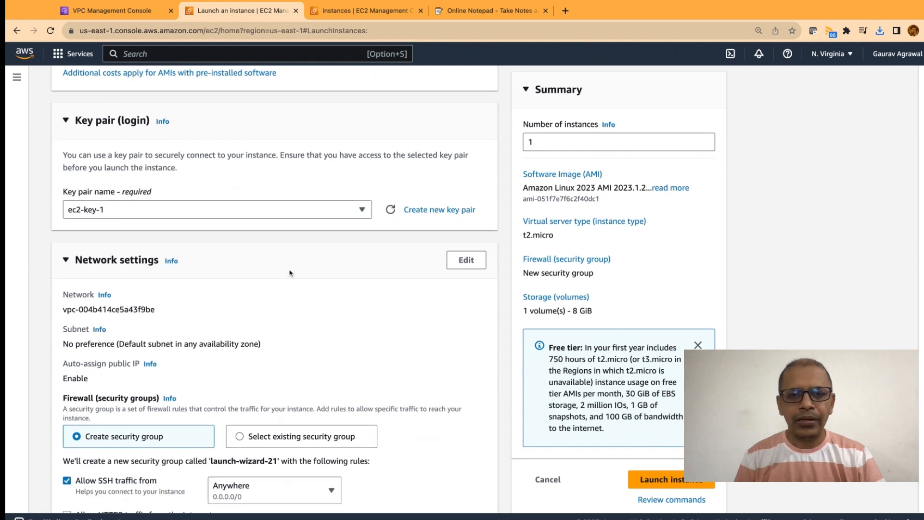
scroll(253, 290, down, 4)
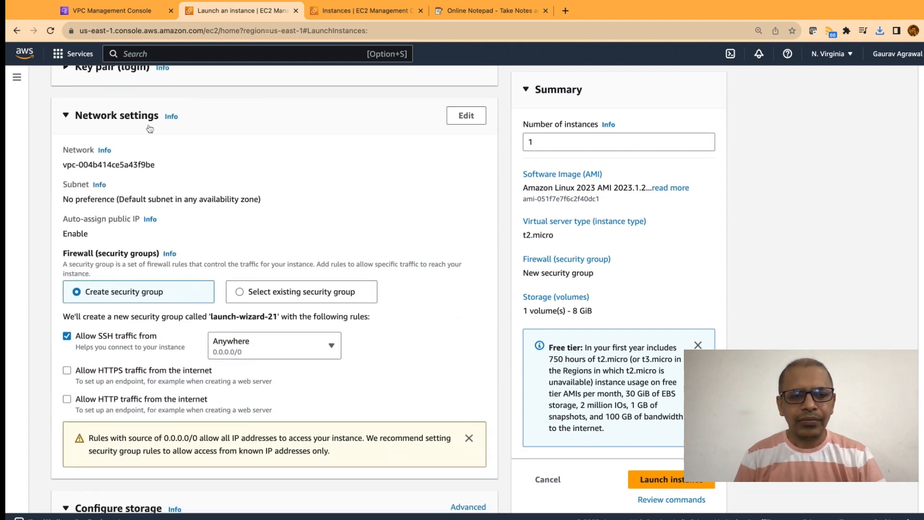
Place the public instance in testvpc-vpc on subnet testvpc-subnet-public1-us-east-1a
click(466, 116)
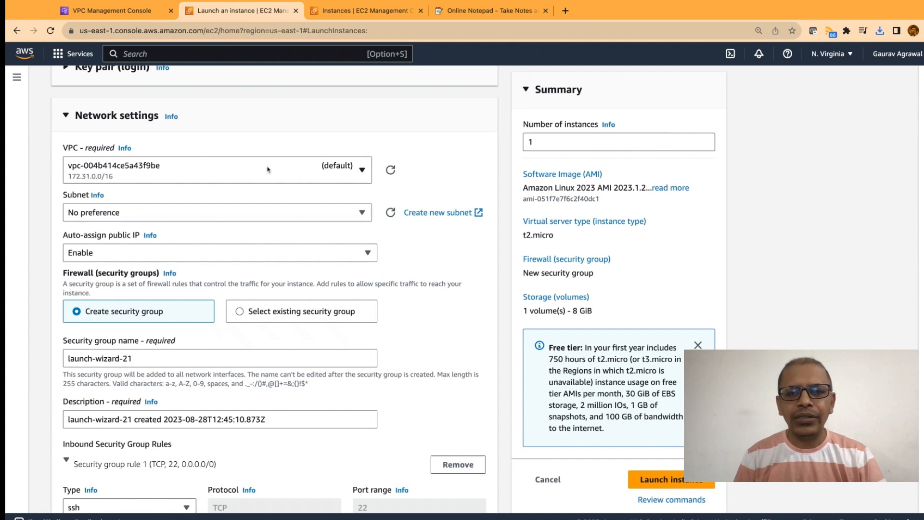
click(293, 174)
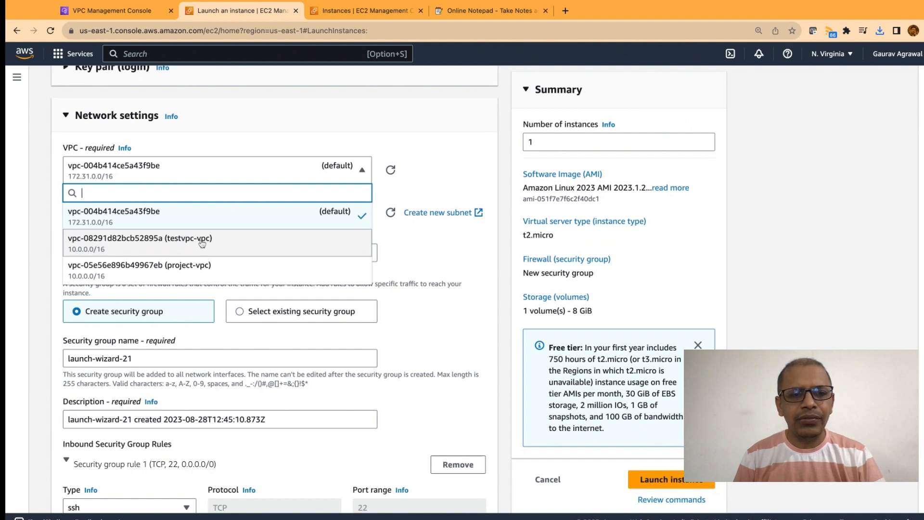
click(217, 242)
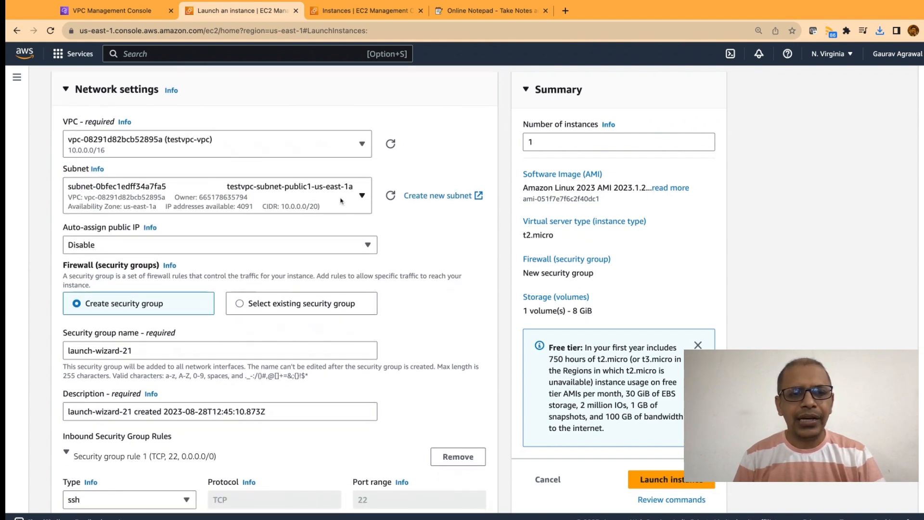
click(341, 200)
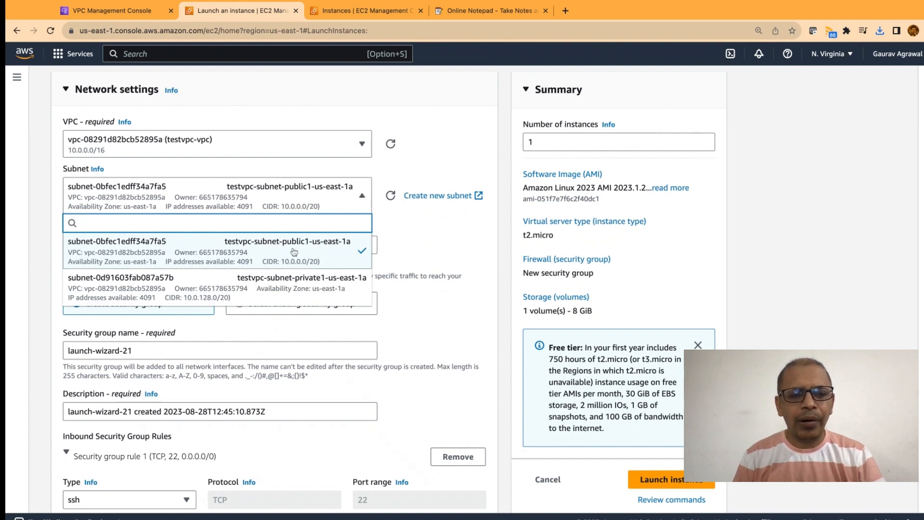
click(294, 251)
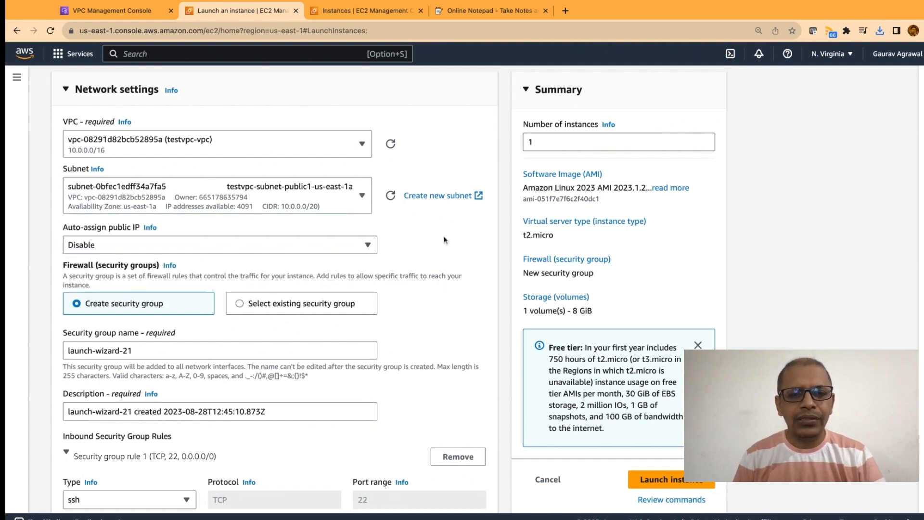
Set Auto-assign public IP to Enable for the public instance
click(335, 247)
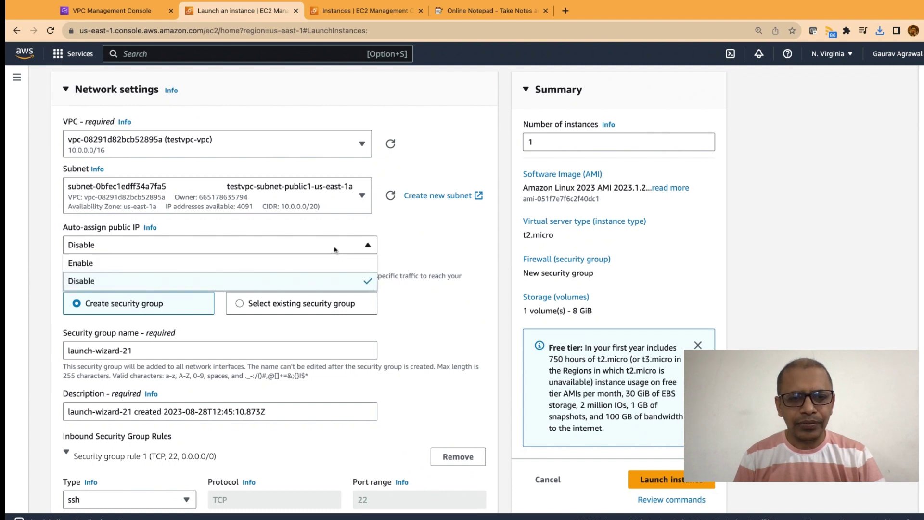
click(189, 264)
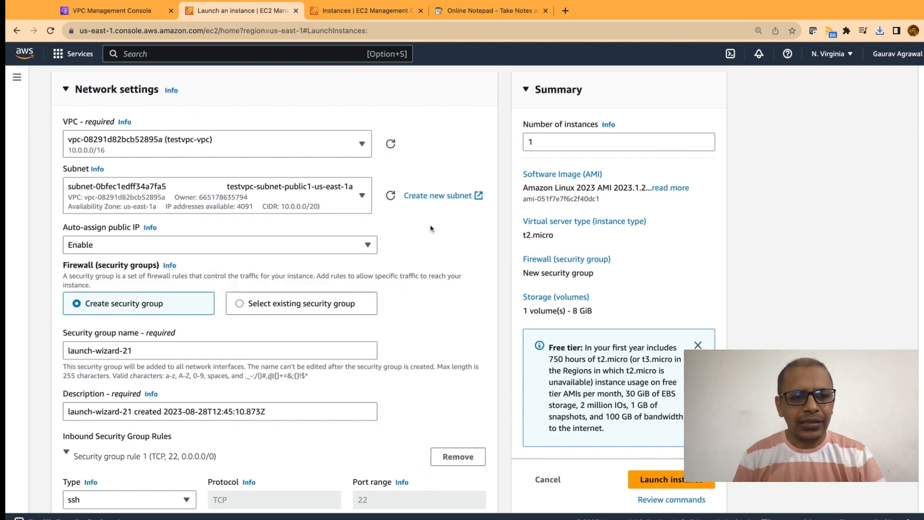
scroll(349, 356, down, 3)
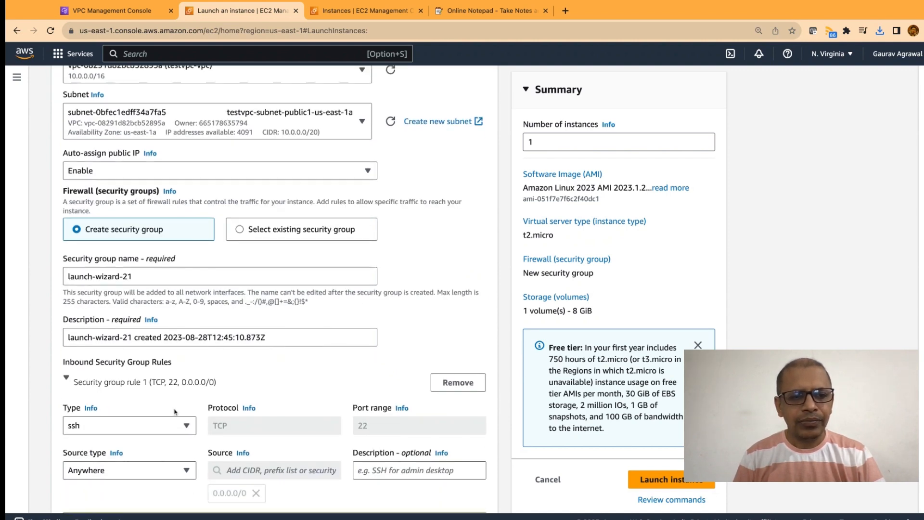
scroll(174, 404, down, 1)
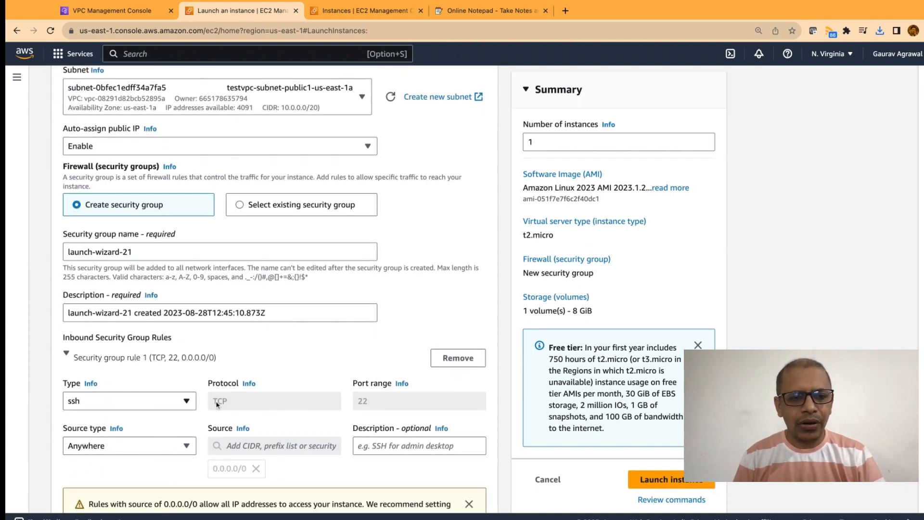
Launch the public instance, view it pending in the Instances list, and begin a new launch wizard
click(668, 480)
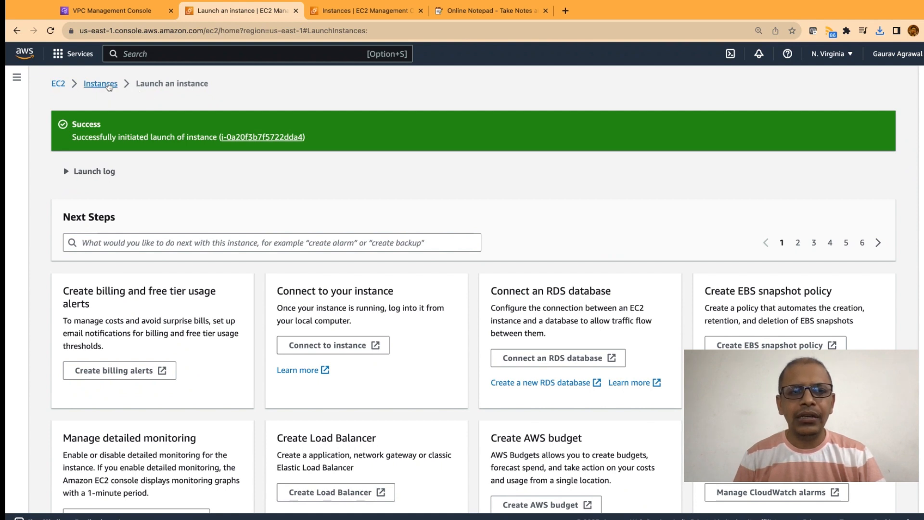
click(100, 83)
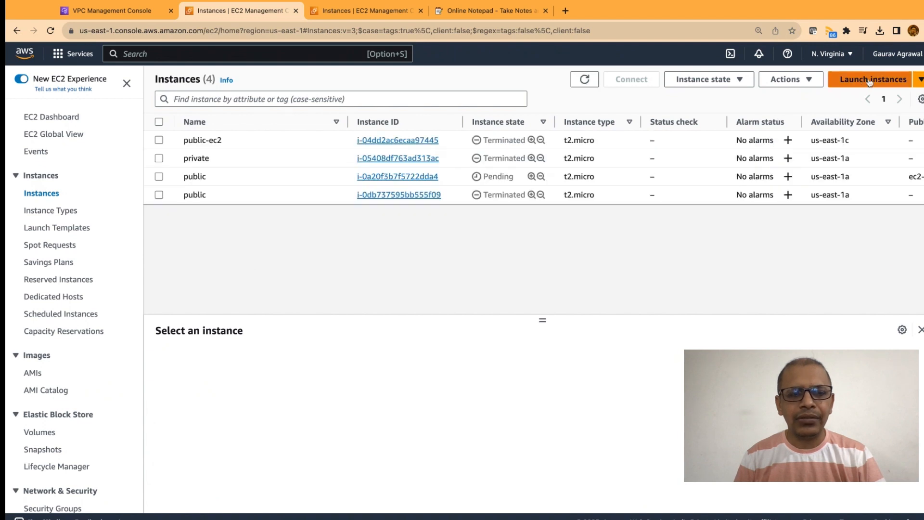
click(872, 79)
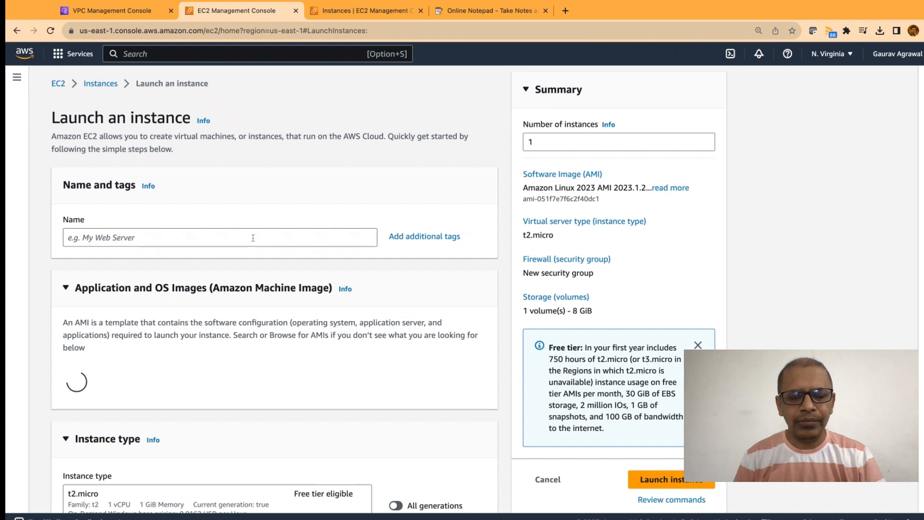
Name the new instance 'private' and choose key pair ec2-key-1
click(253, 237)
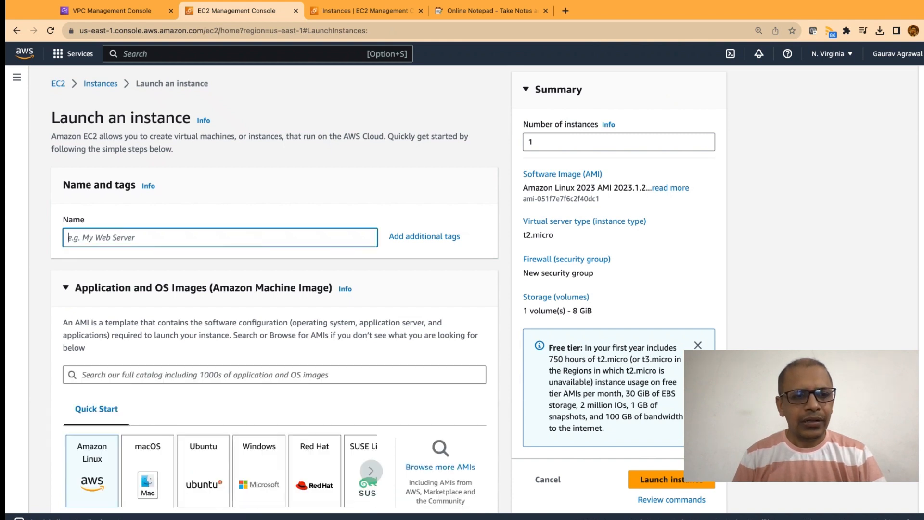
scroll(233, 254, down, 1)
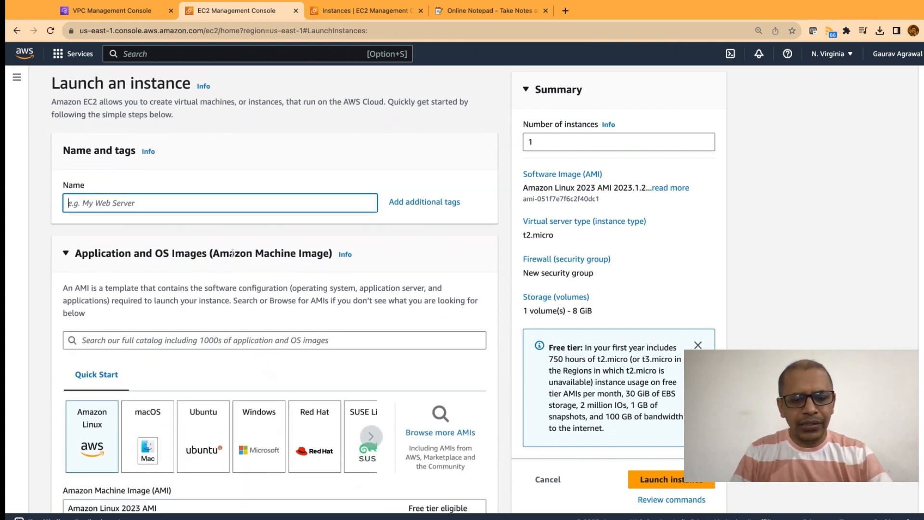
scroll(233, 254, down, 1)
text(private)
scroll(232, 254, down, 2)
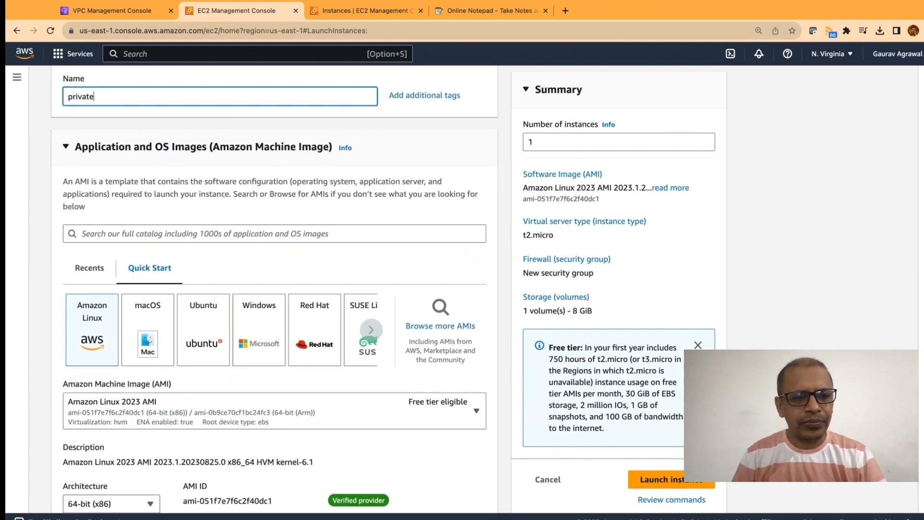
scroll(252, 289, down, 2)
scroll(253, 289, down, 2)
scroll(253, 289, down, 3)
scroll(252, 289, down, 2)
scroll(252, 288, down, 2)
scroll(253, 289, down, 1)
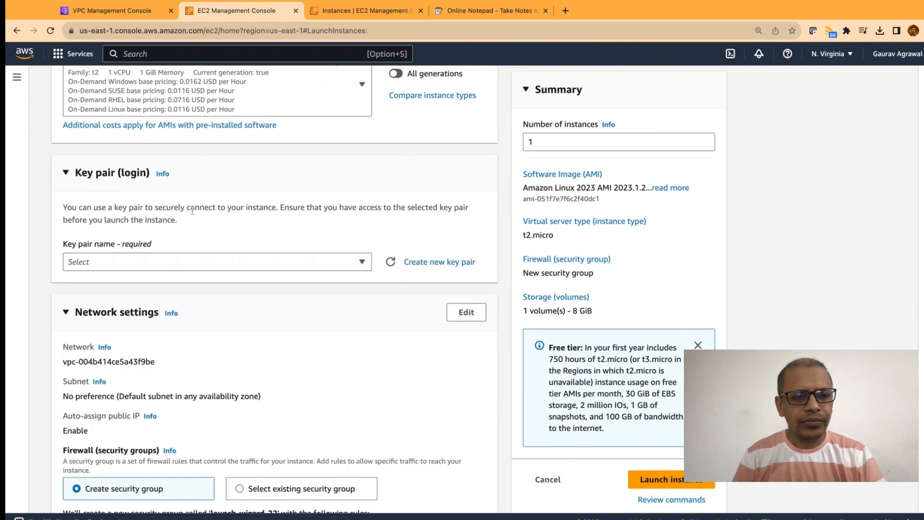
click(345, 261)
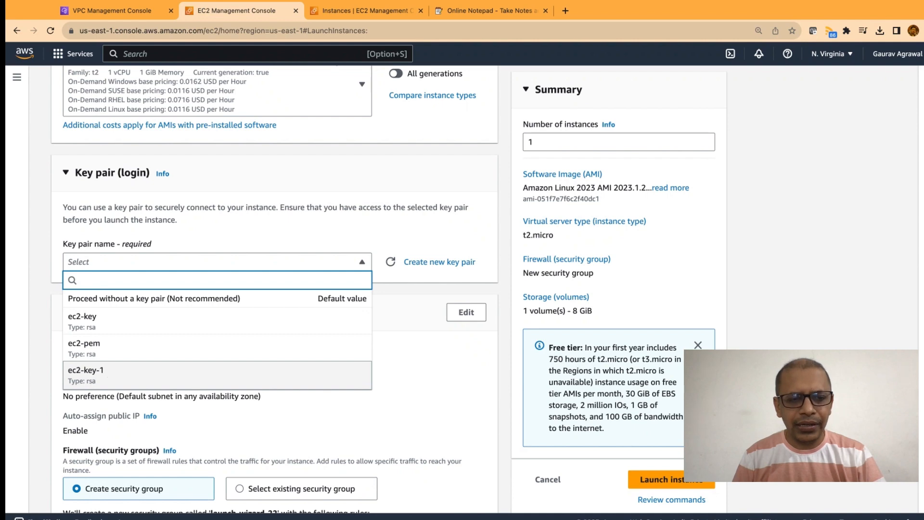
click(216, 374)
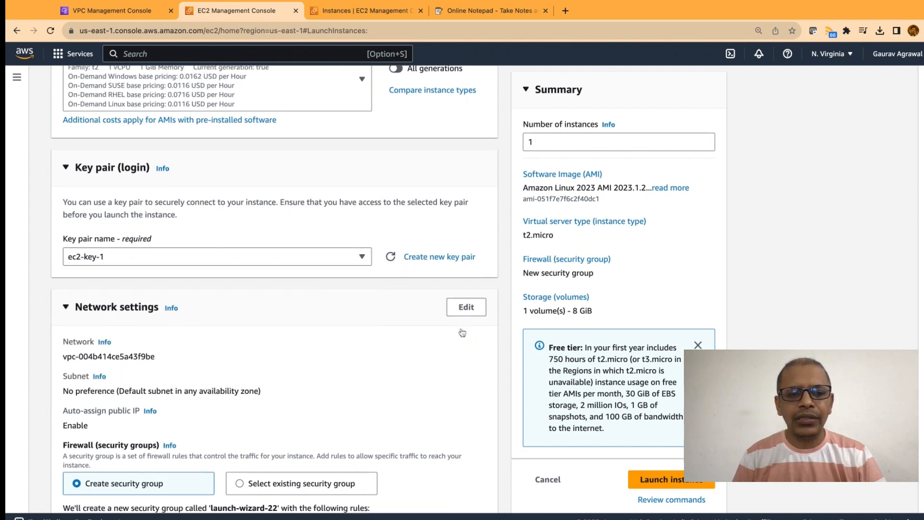
scroll(463, 332, down, 3)
scroll(419, 303, down, 2)
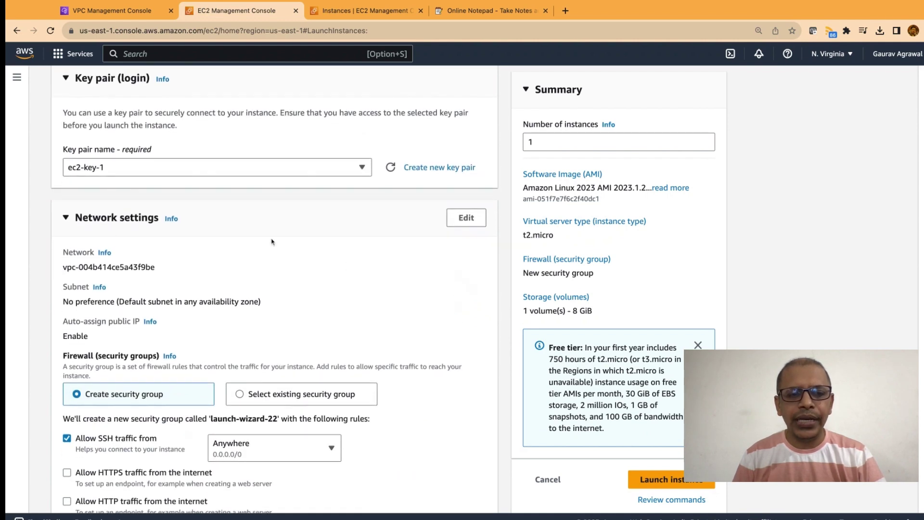
Place the instance in testvpc-vpc on the private1 subnet
click(467, 217)
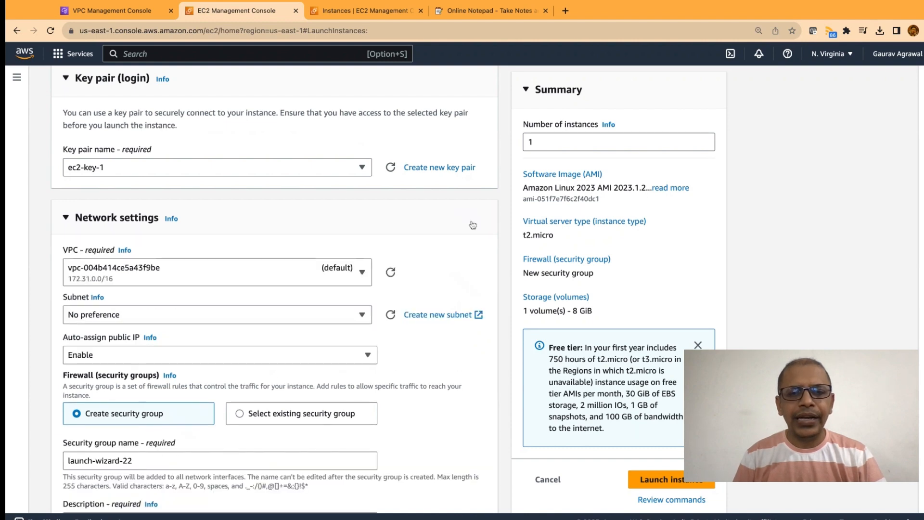
scroll(375, 328, down, 3)
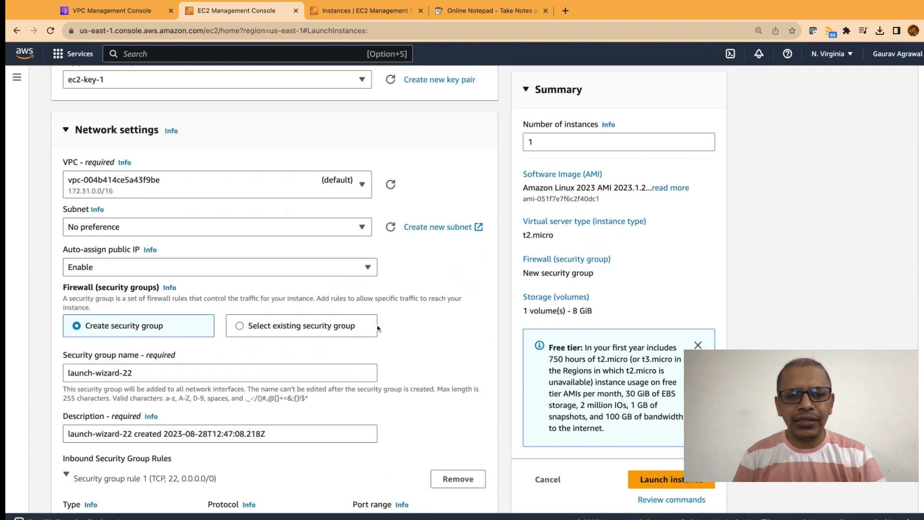
click(340, 185)
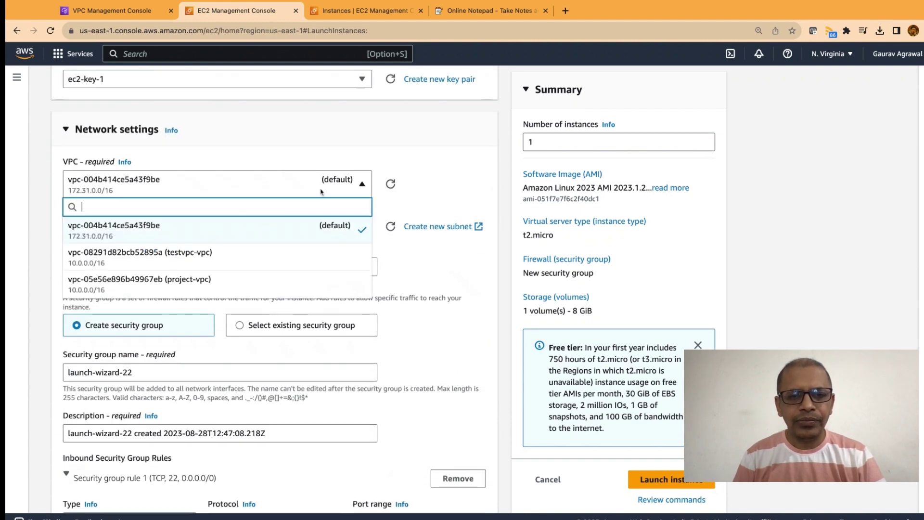
click(182, 257)
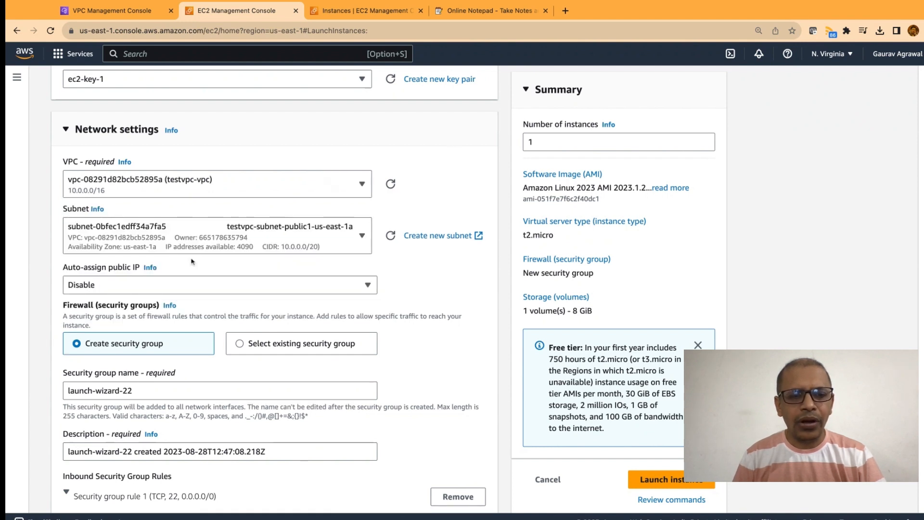
click(312, 241)
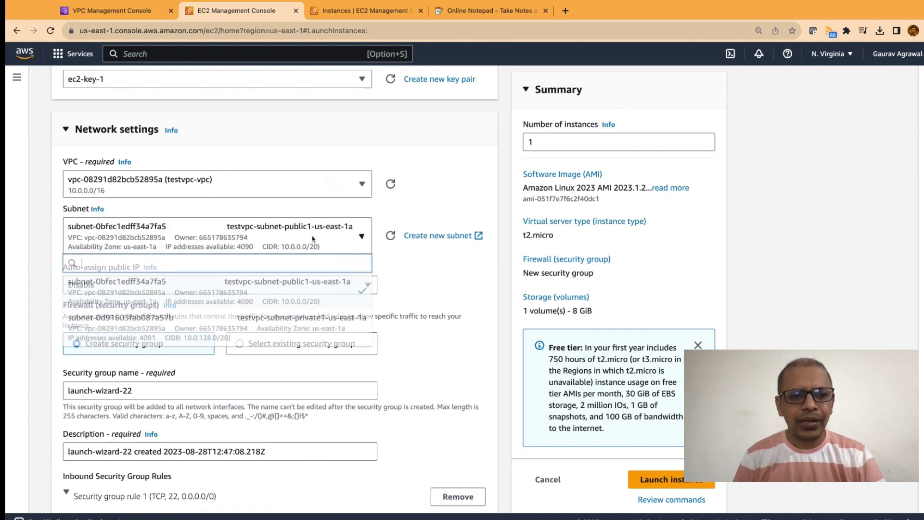
click(308, 326)
scroll(454, 318, down, 1)
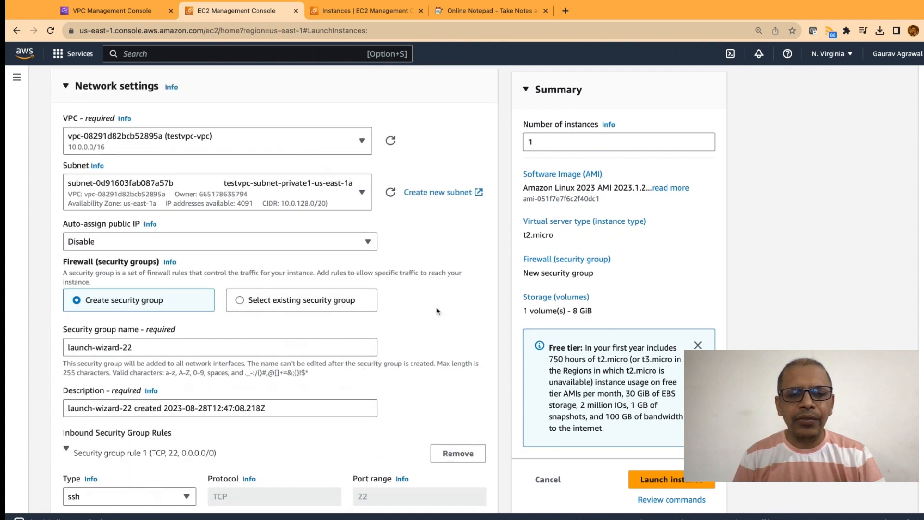
Set Auto-assign public IP to Enable and launch the private instance
click(343, 243)
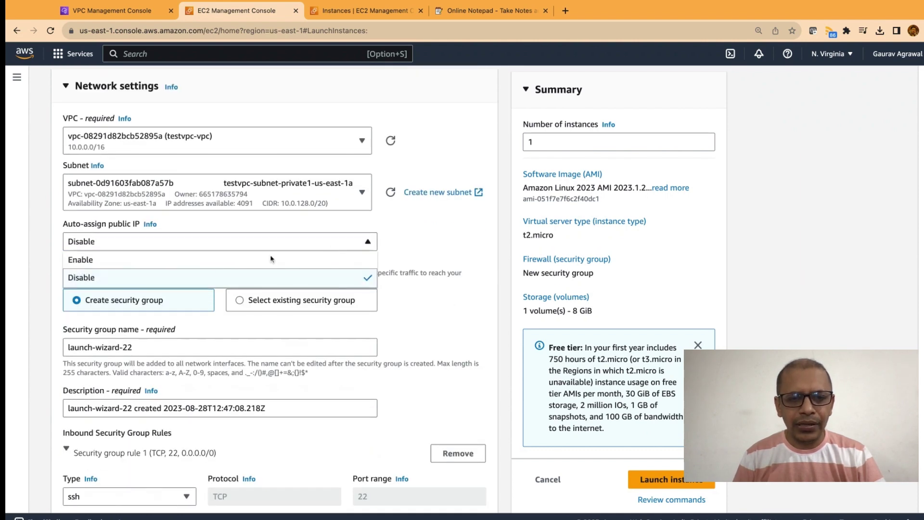
click(162, 260)
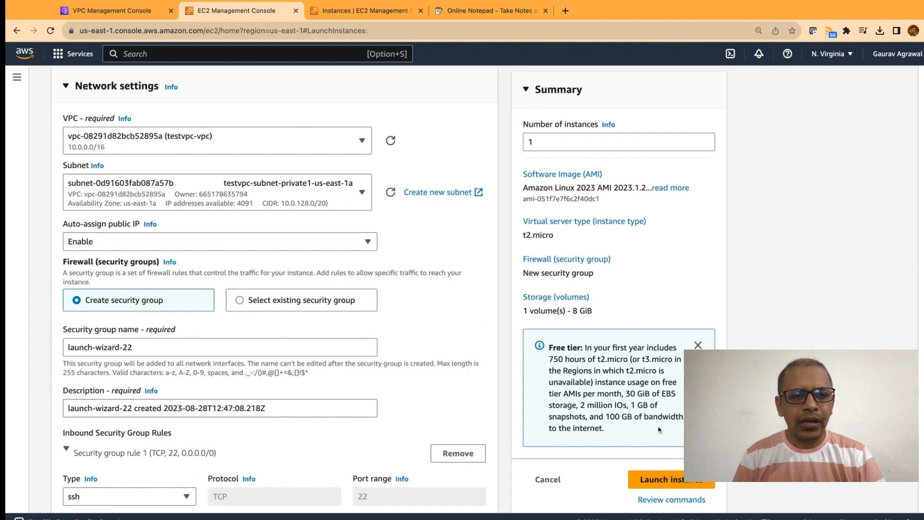
click(670, 479)
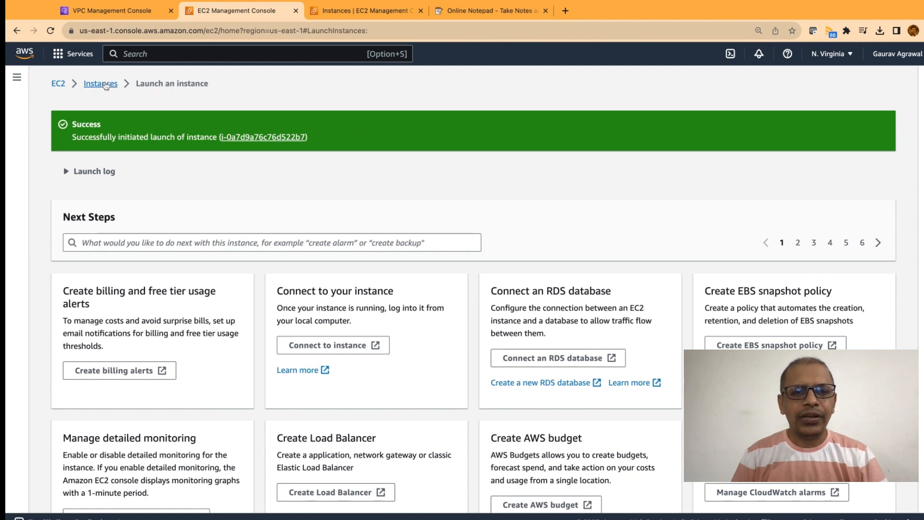
Start an EC2 Instance Connect session to the running public instance, then return to its connect page
click(100, 83)
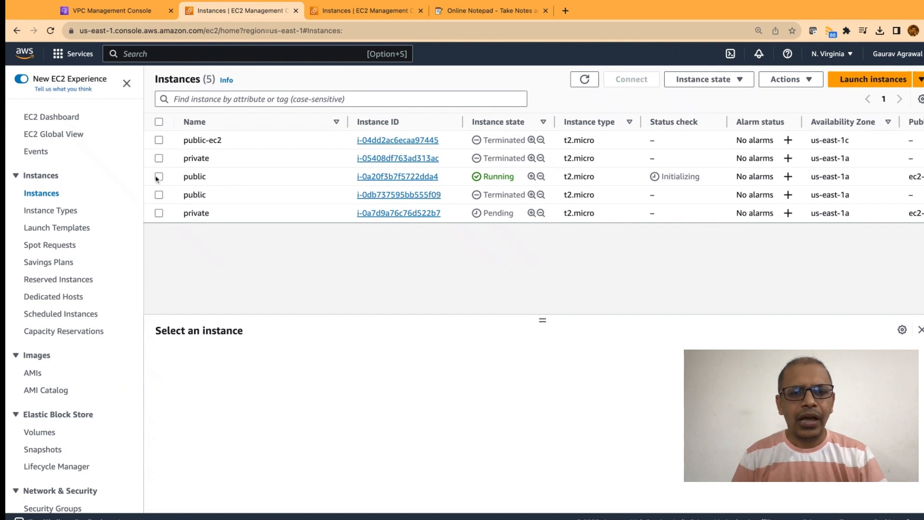
mouse_move(198, 176)
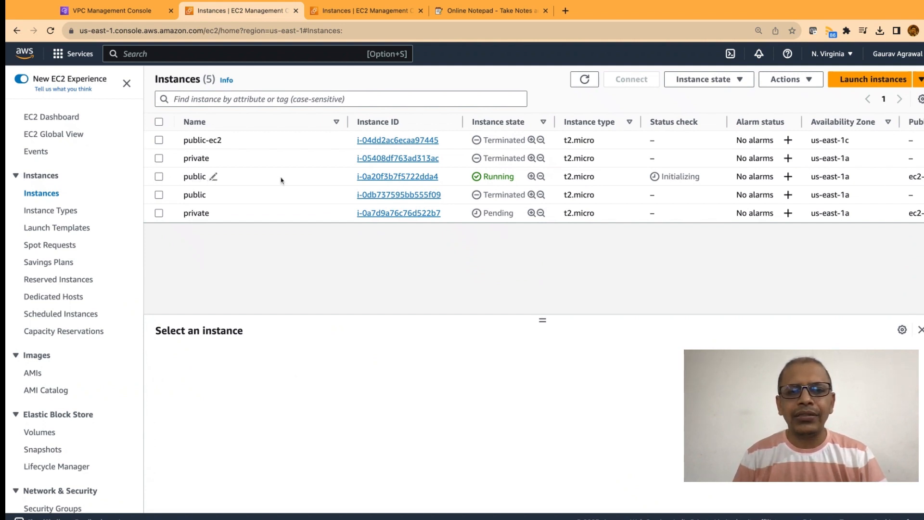
click(159, 177)
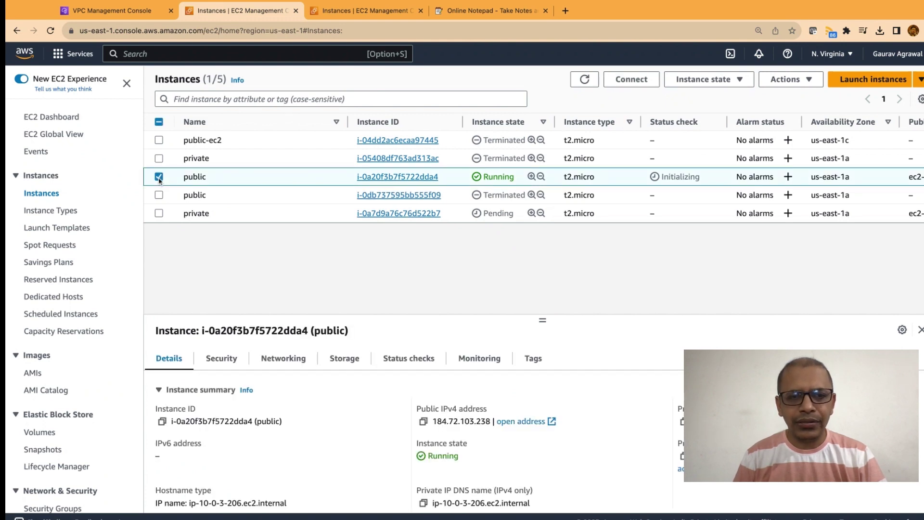
click(631, 79)
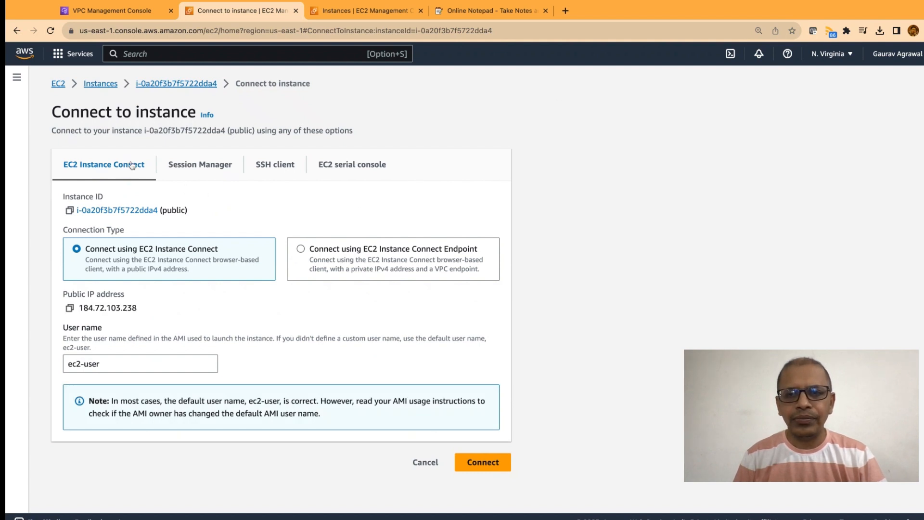
click(482, 462)
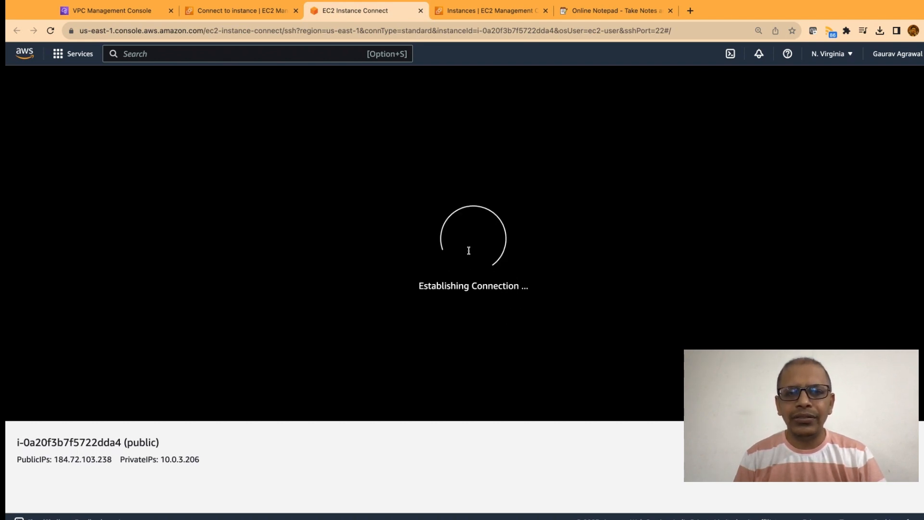
click(226, 10)
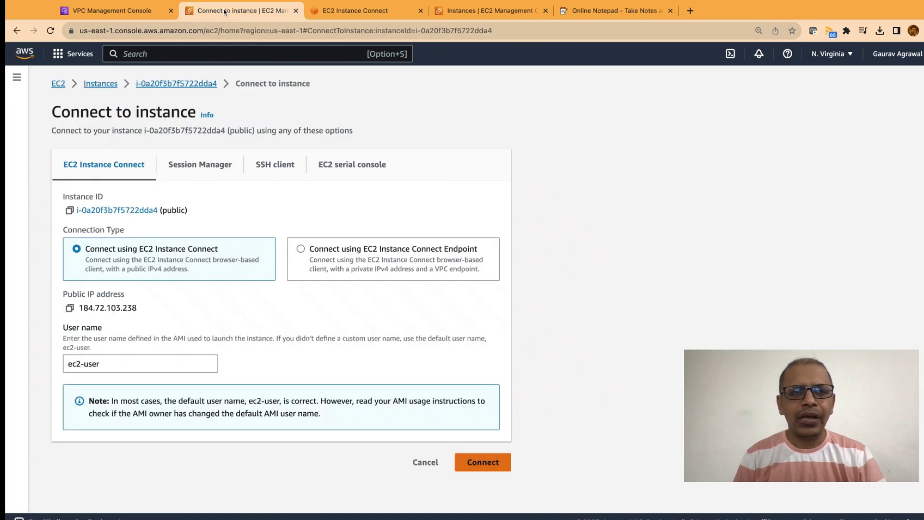
Attempt EC2 Instance Connect directly to the private instance and close the failed session
click(425, 462)
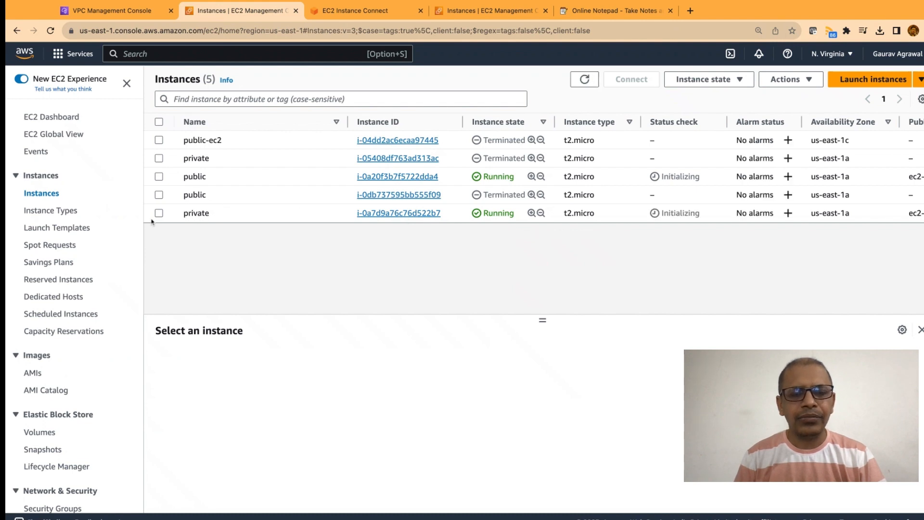
click(159, 213)
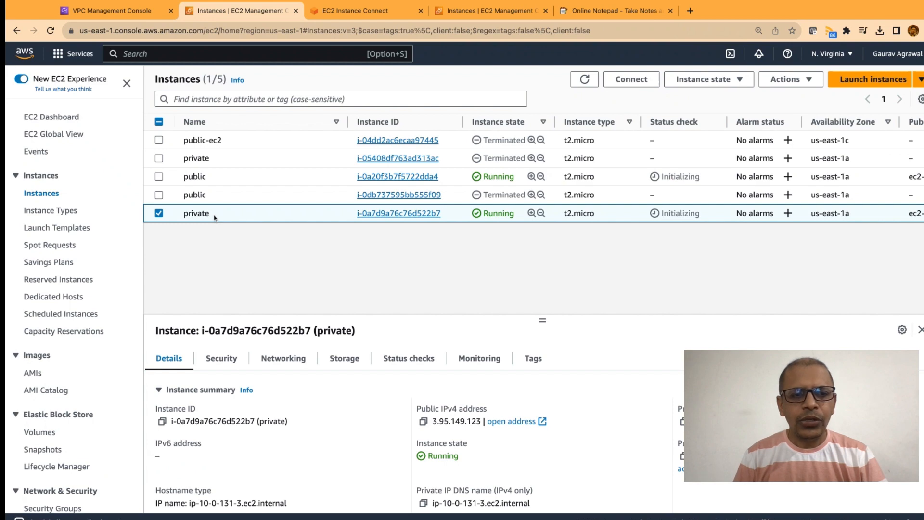
click(628, 81)
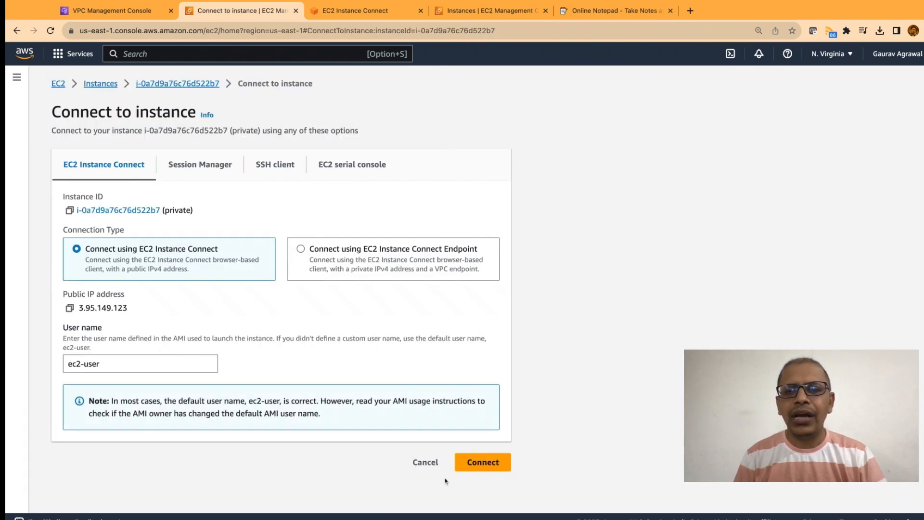
click(487, 464)
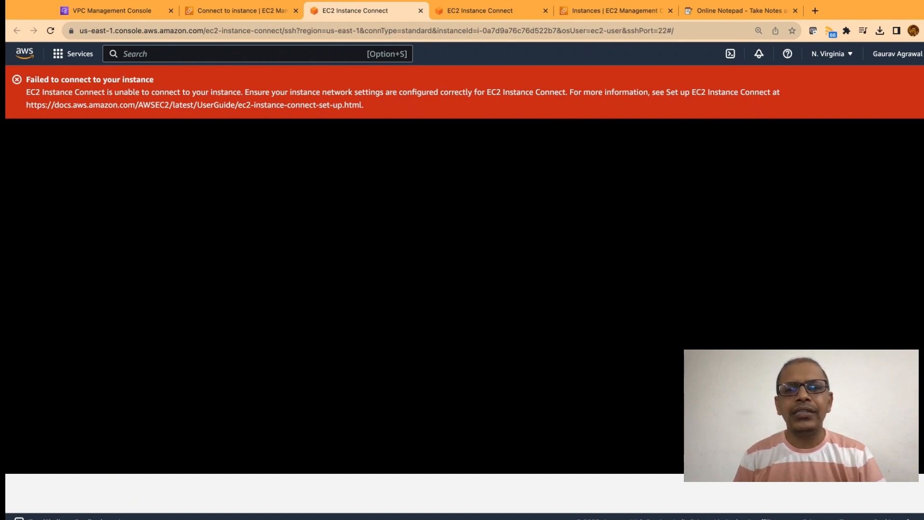
click(420, 11)
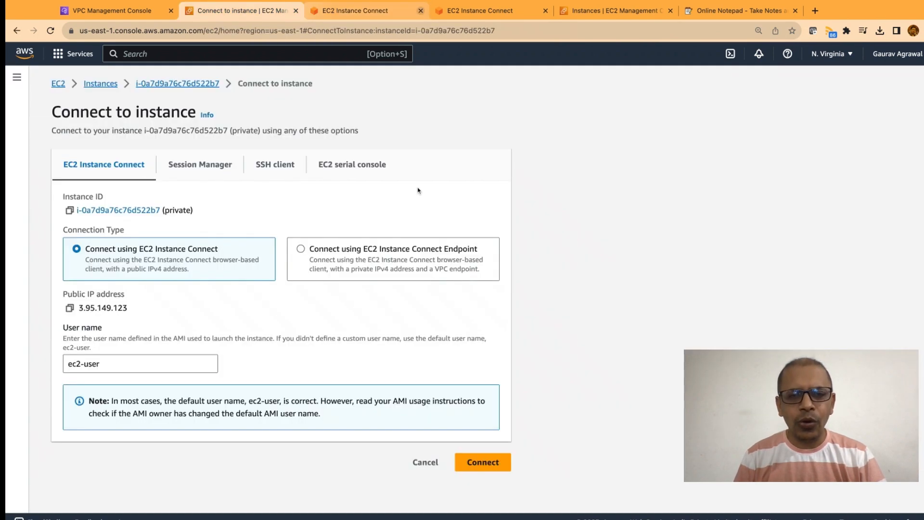
Return to the public instance's ec2-user shell, then switch to the Online Notepad tab
click(365, 11)
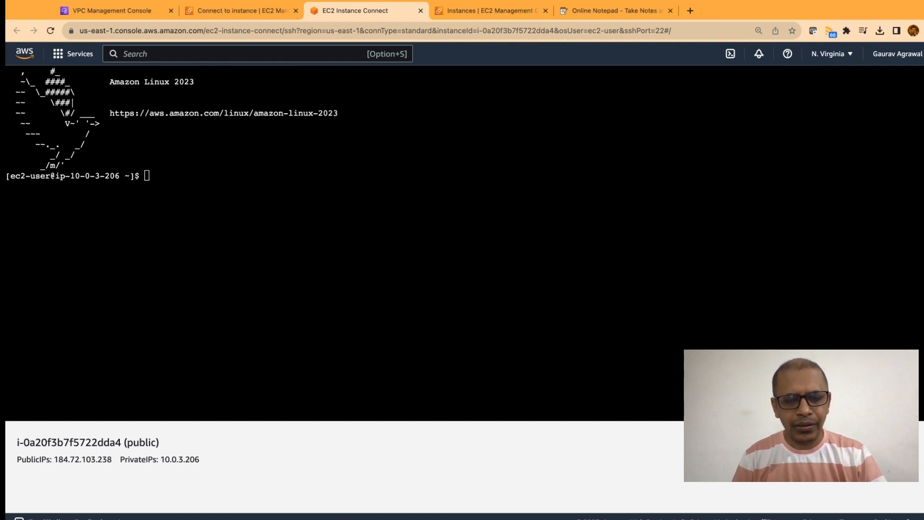
click(614, 10)
Paste the RSA private key into the note, select it all, and go back to the public instance terminal
click(439, 224)
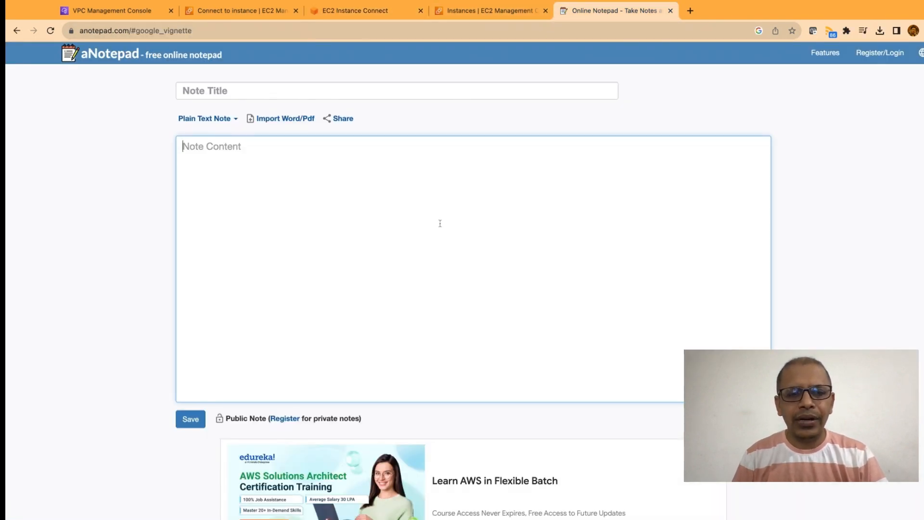
key(ctrl+v)
scroll(439, 223, up, 10)
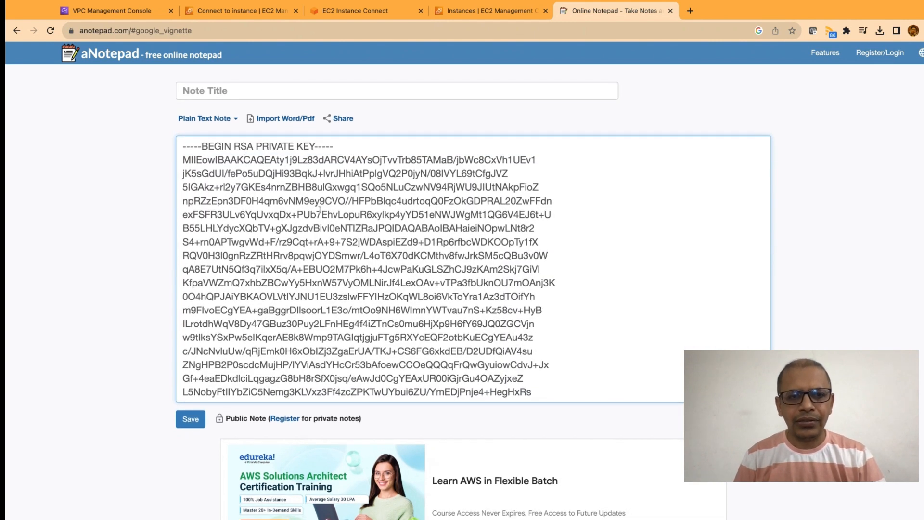
key(ctrl+a)
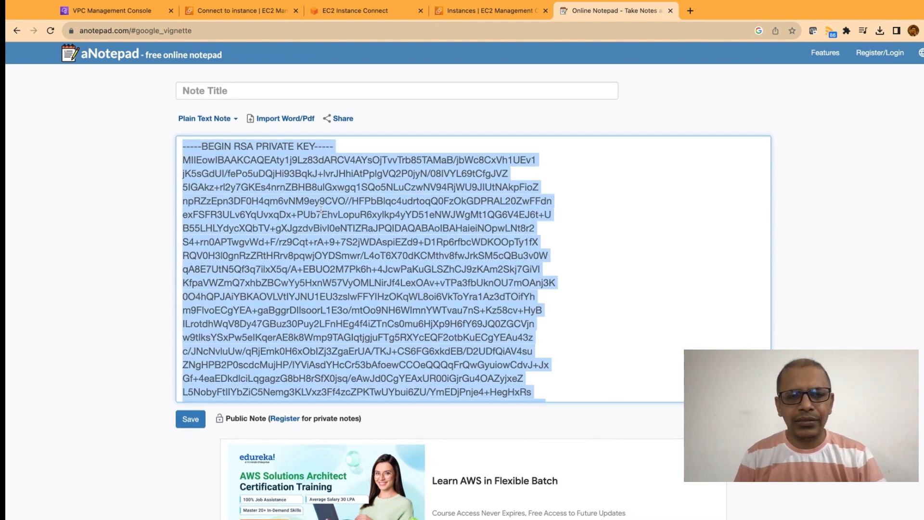
click(357, 11)
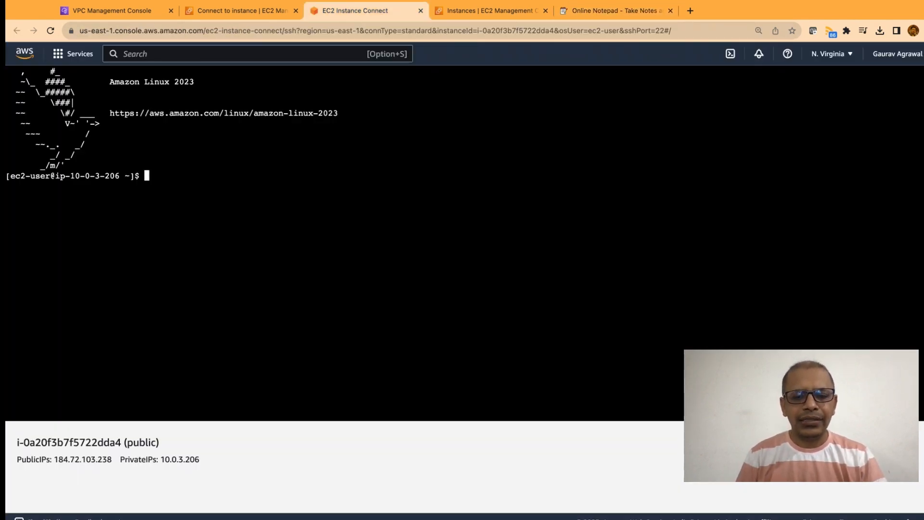
text(vi )
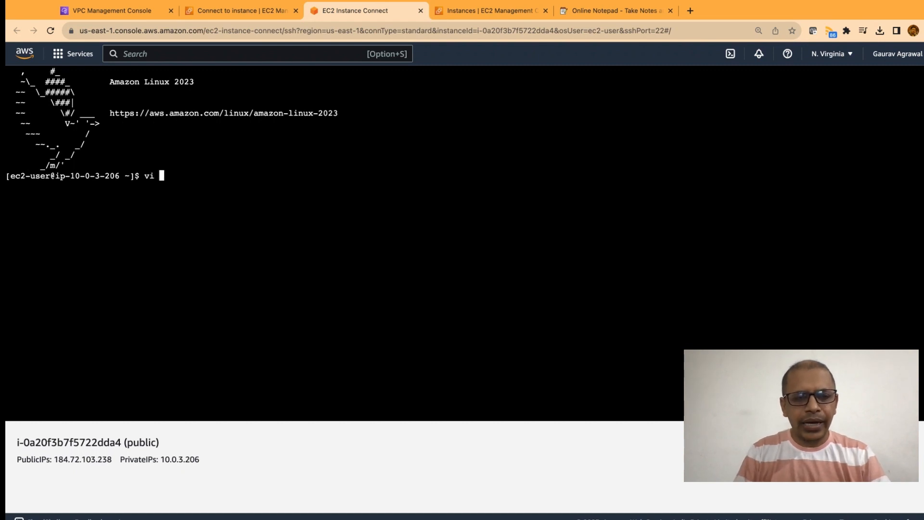
text(ec2)
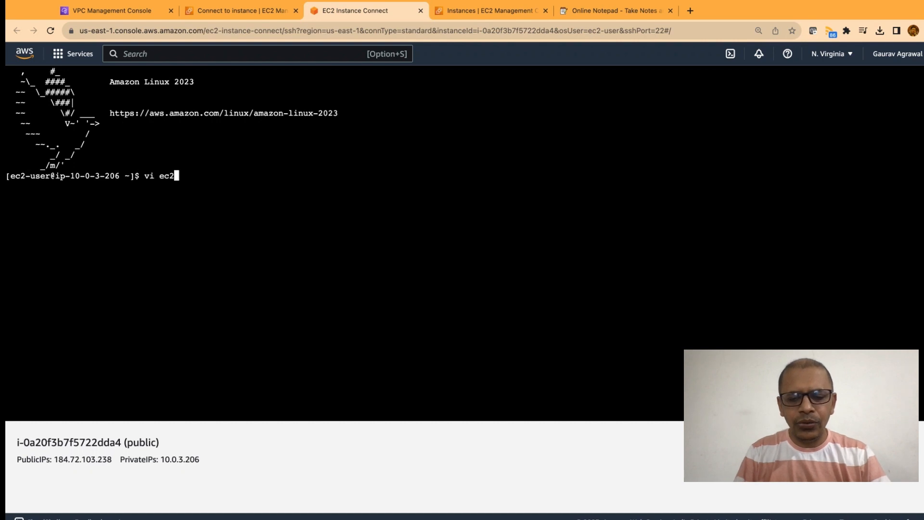
text(-key.pem)
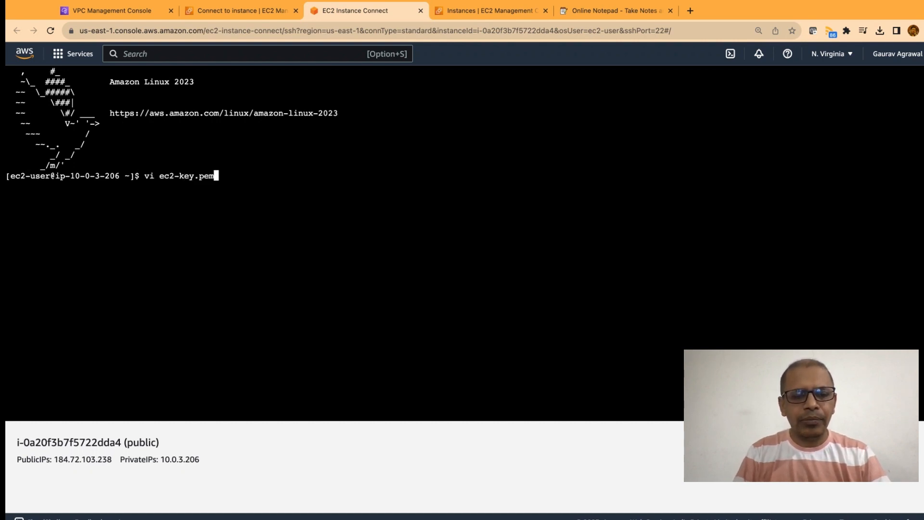
Create ec2-key.pem in vi with the pasted RSA private key and save it
key(Return)
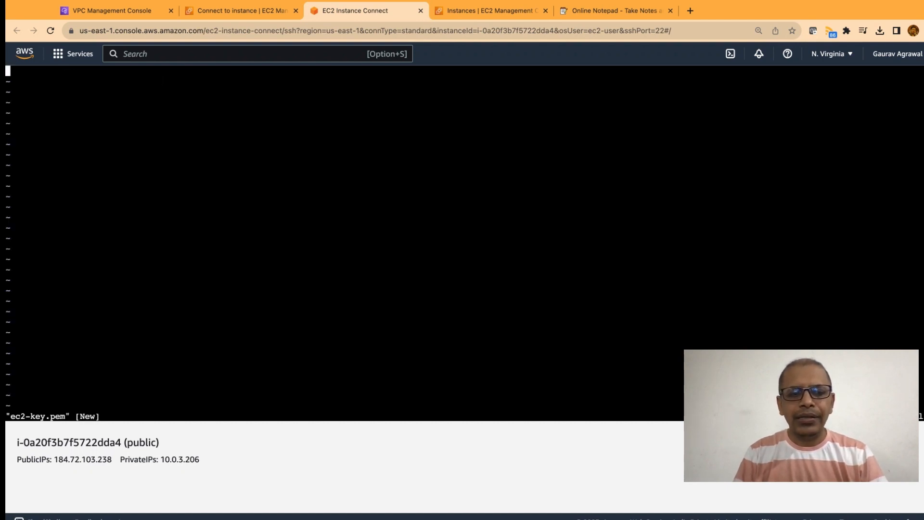
key(i)
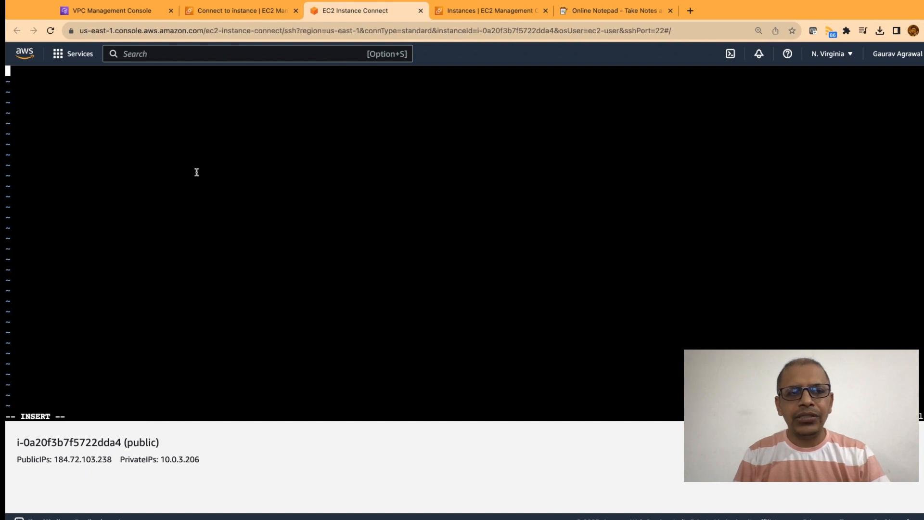
key(ctrl+shift+v)
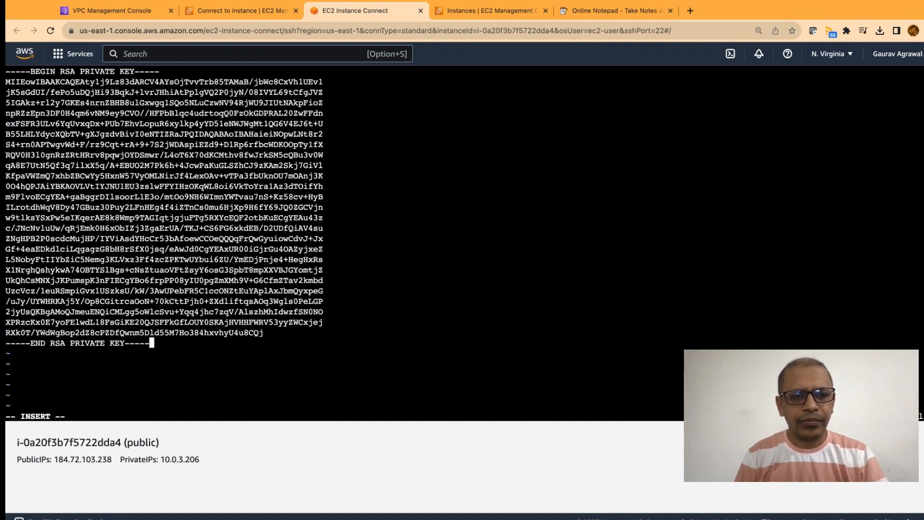
key(Escape)
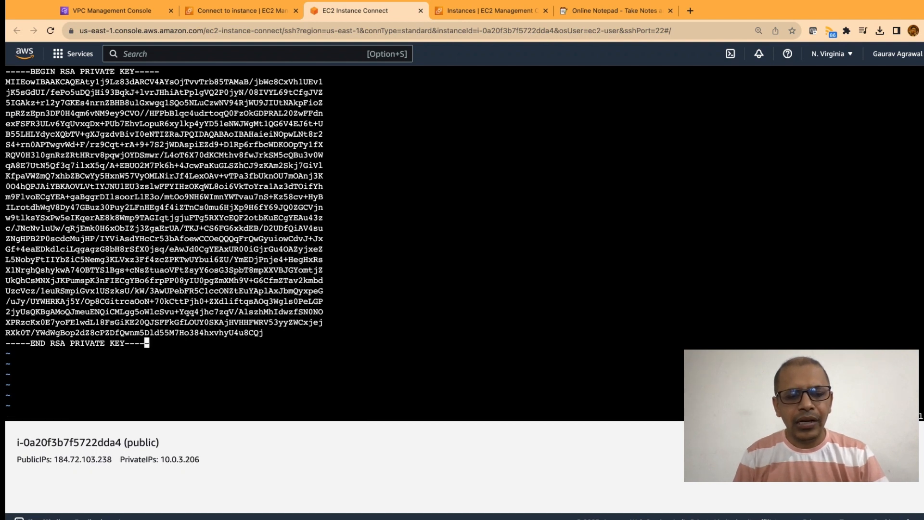
text(:)
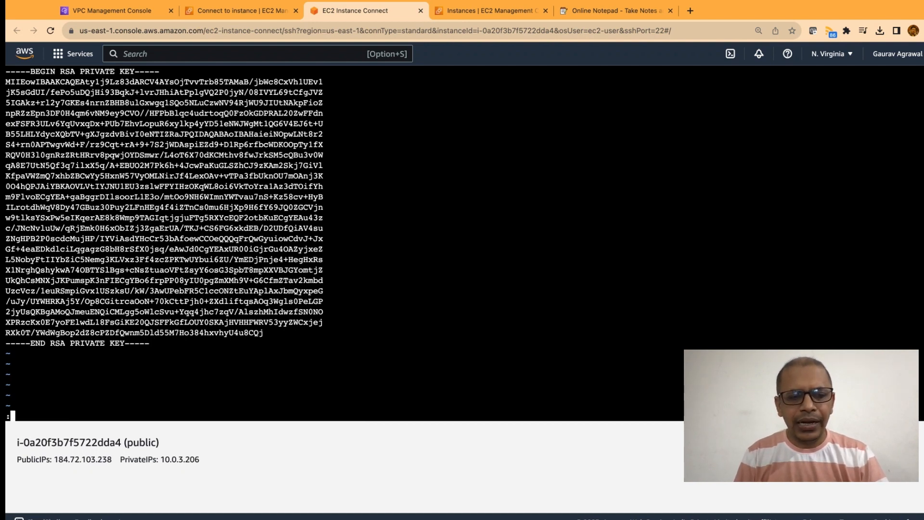
text(wq)
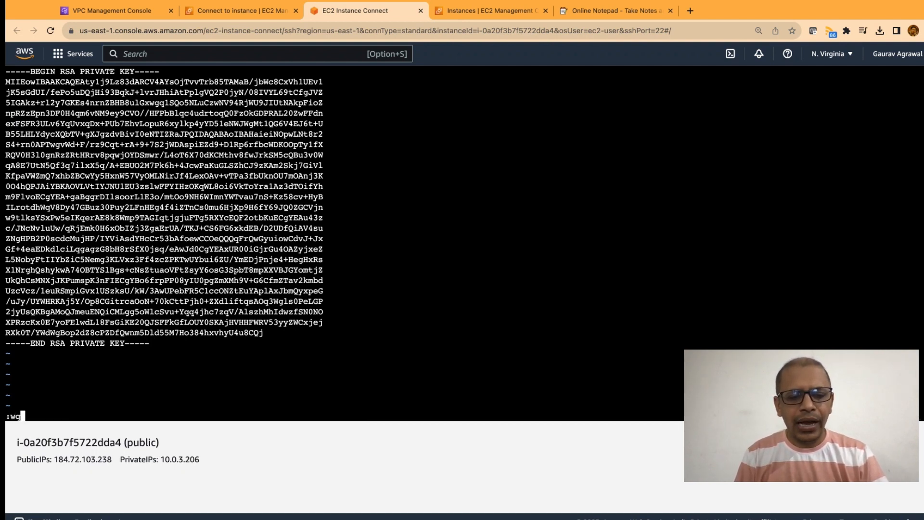
key(Return)
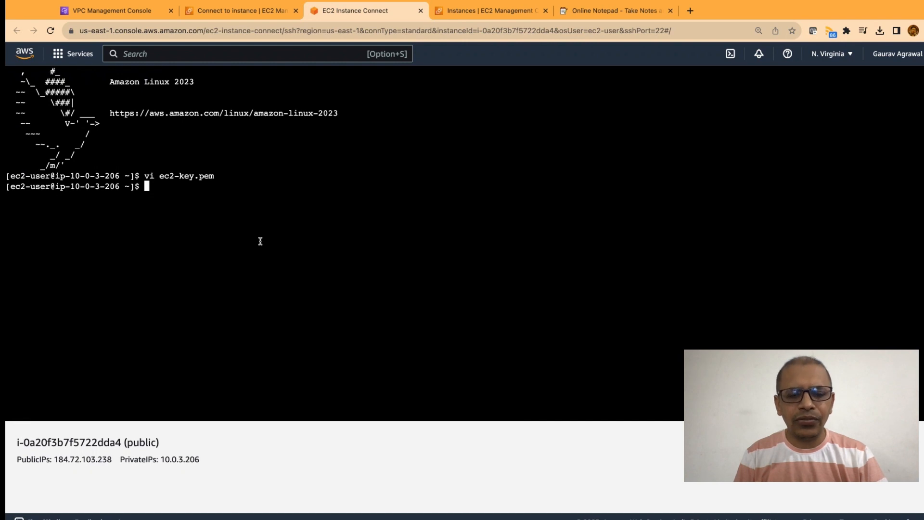
text(chmod 400 ec2-ke)
Restrict the key with chmod 400 ec2-key.pem
key(Tab)
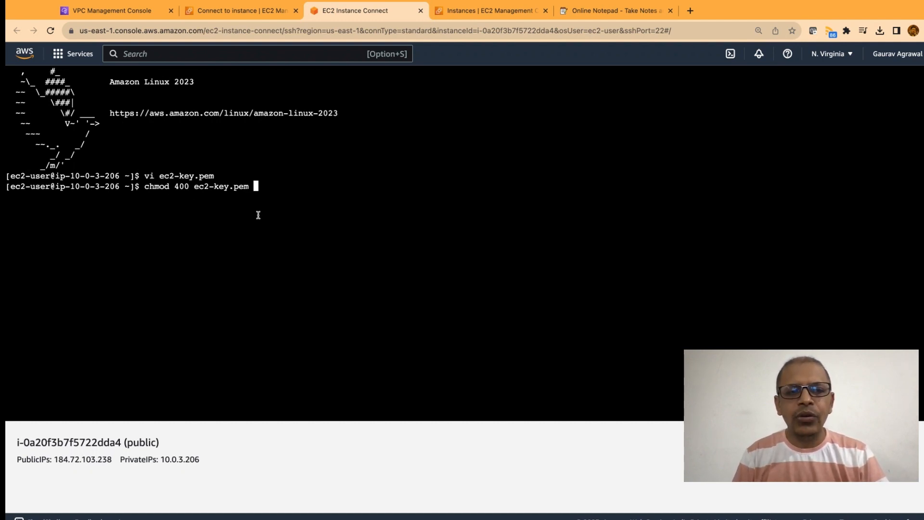
key(Return)
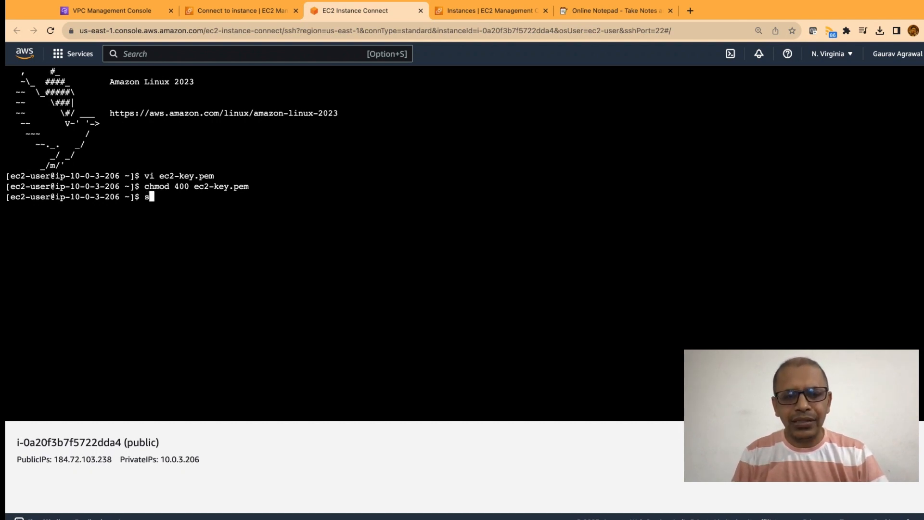
text(ssh -i ec2-key.pem )
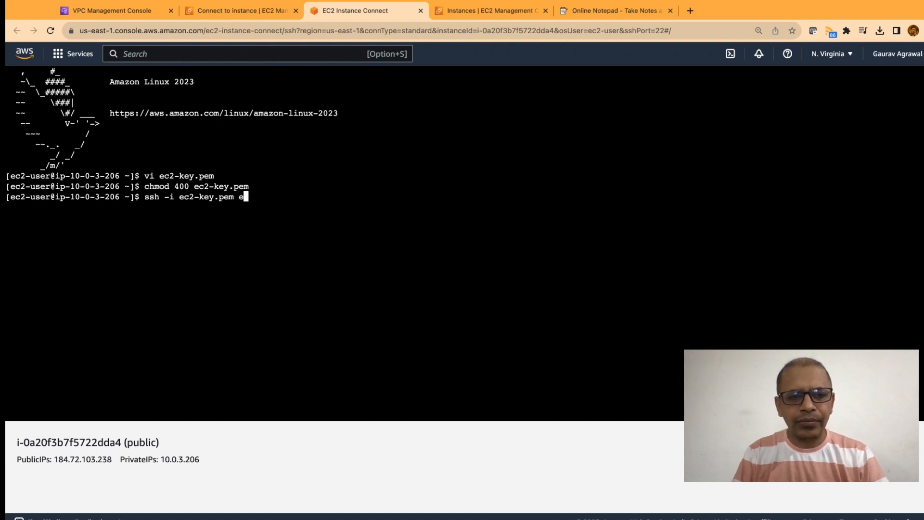
text(ec2-user@)
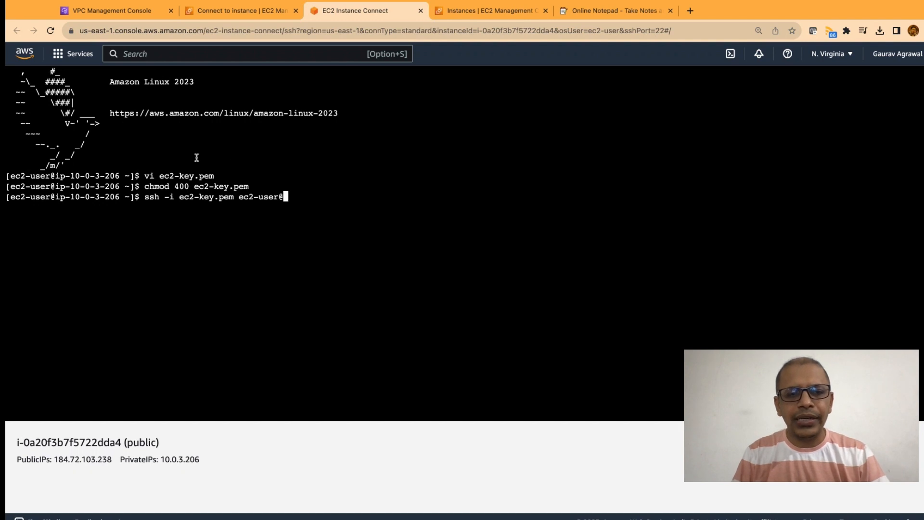
click(242, 10)
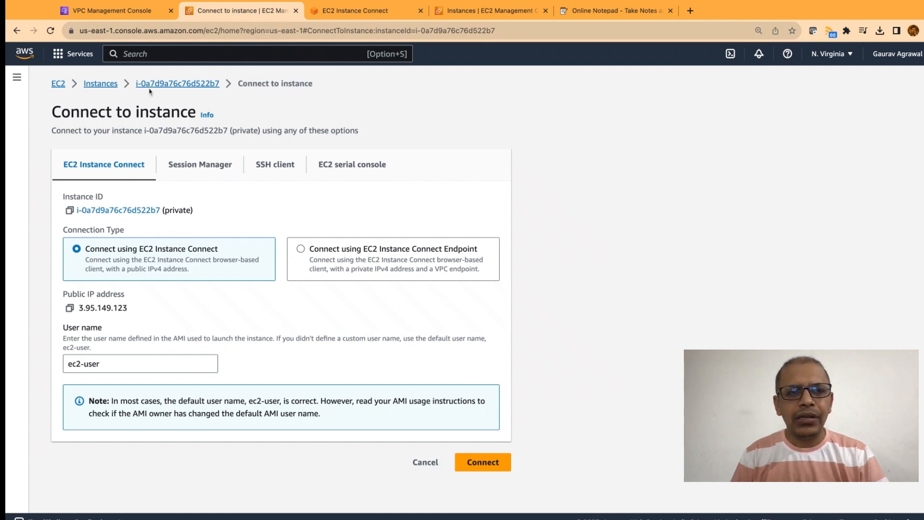
click(100, 83)
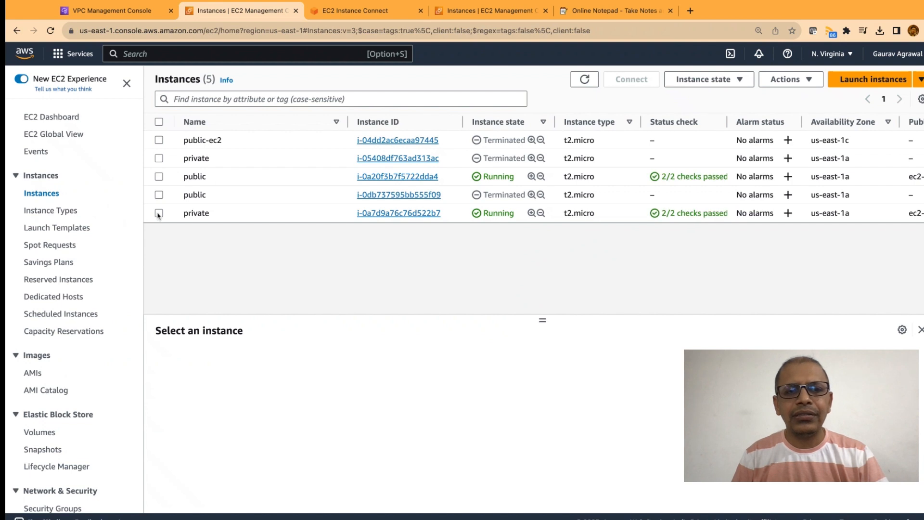
click(159, 213)
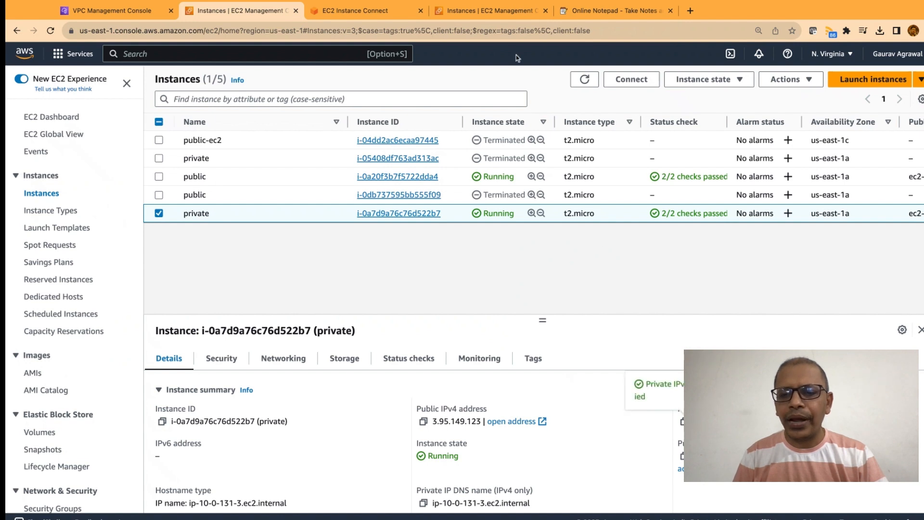
click(374, 11)
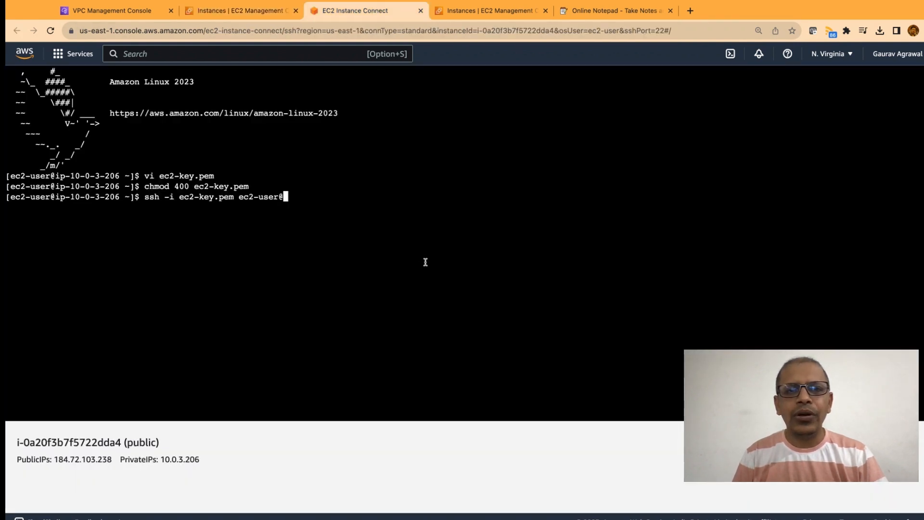
text(10.0.131.3)
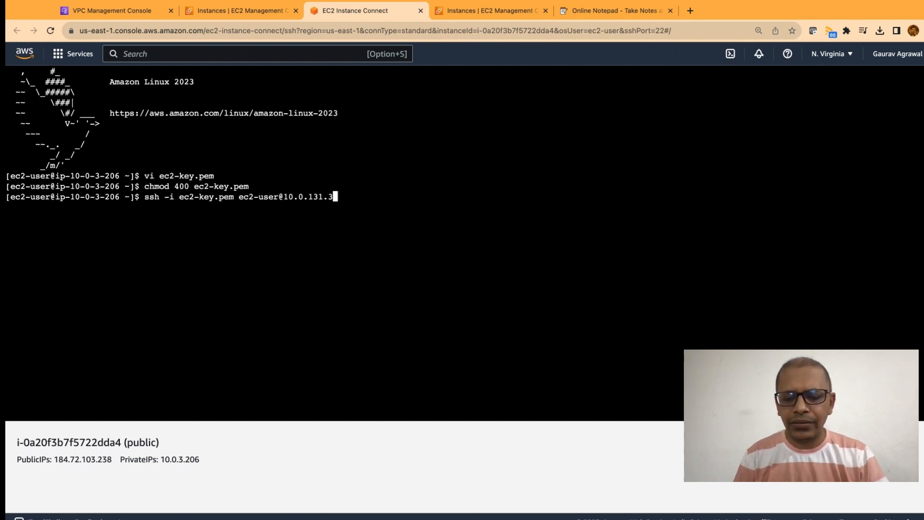
key(Return)
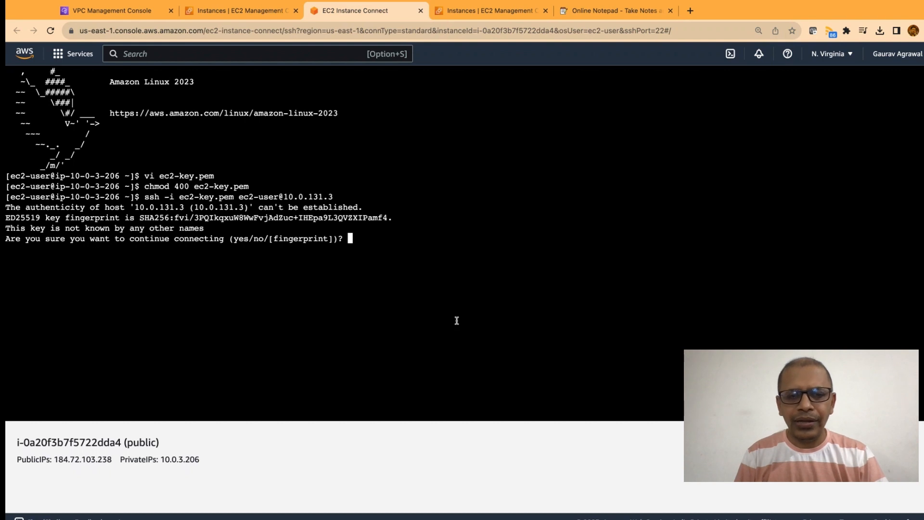
text(yes)
key(Return)
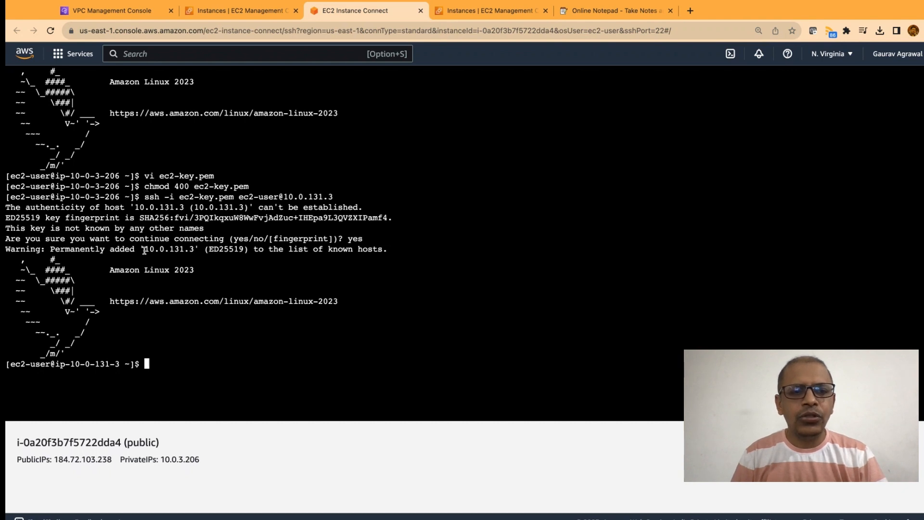
drag(143, 249, 193, 249)
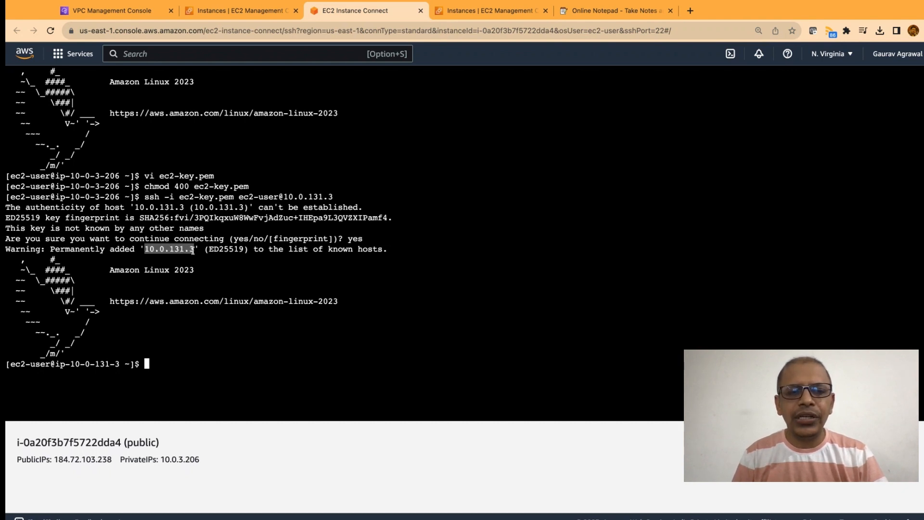
click(227, 372)
text(ifconf)
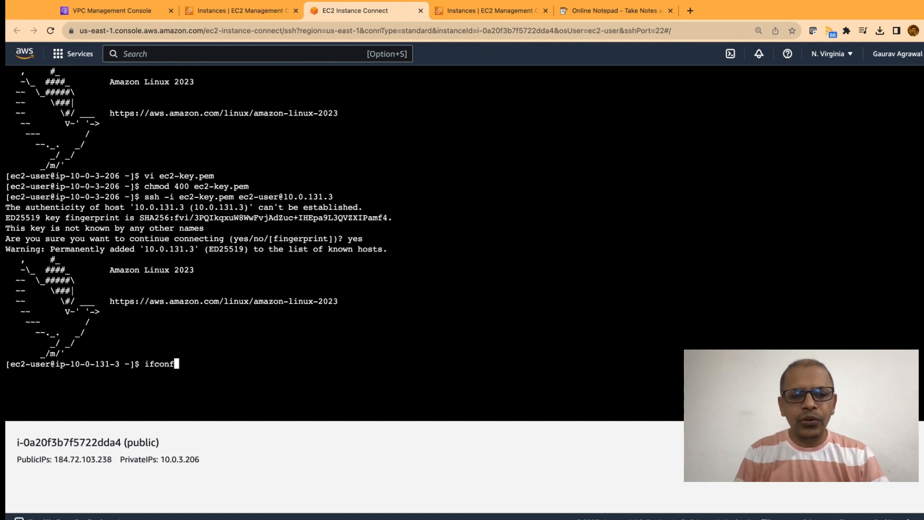
text(ig)
Run ifconfig on the private instance and confirm its address 10.0.131.3
key(Return)
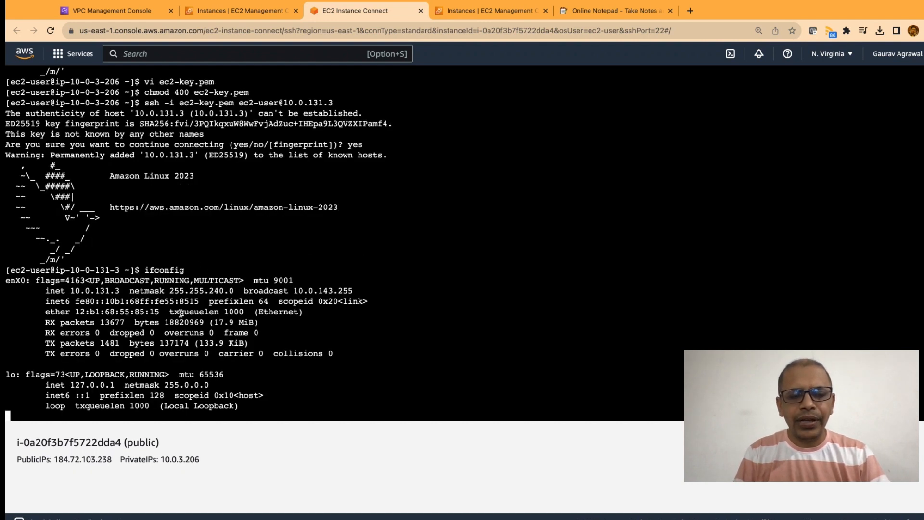
drag(70, 238, 119, 238)
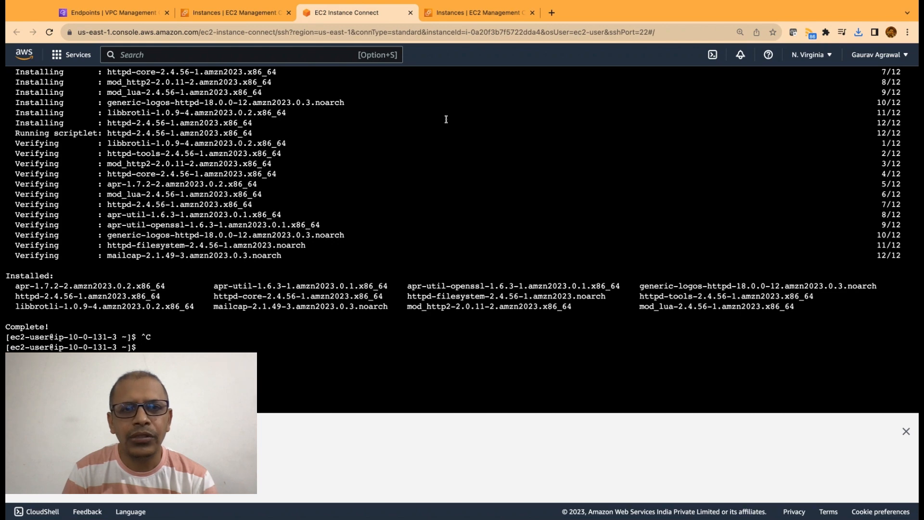
Terminate the public and private instances and move to the VPC management page
click(410, 12)
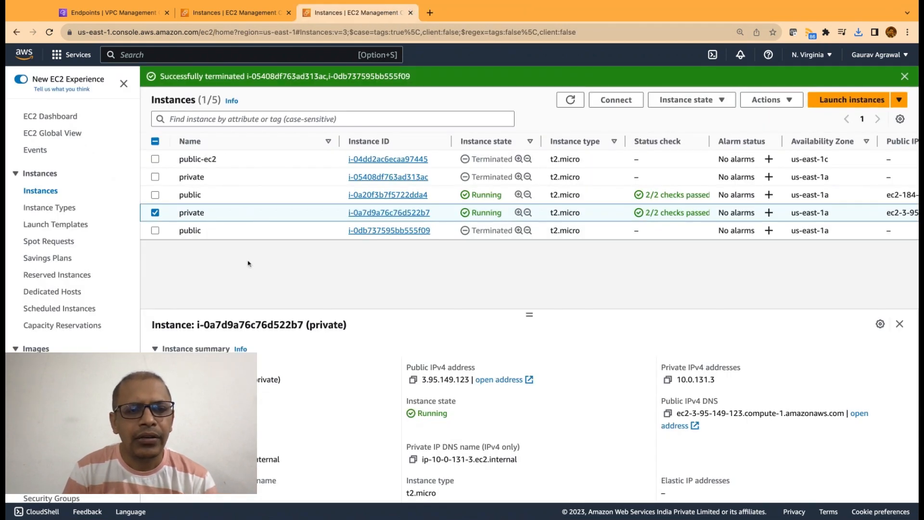
click(156, 195)
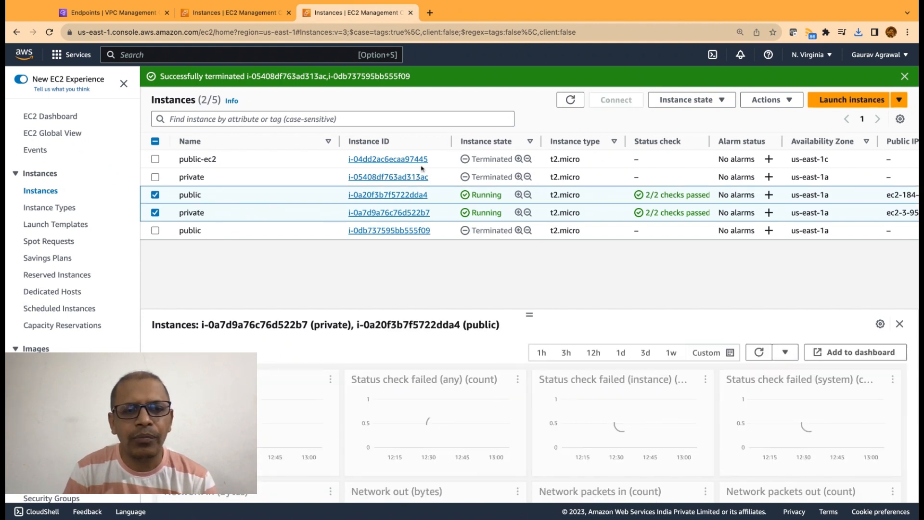
click(692, 100)
click(692, 186)
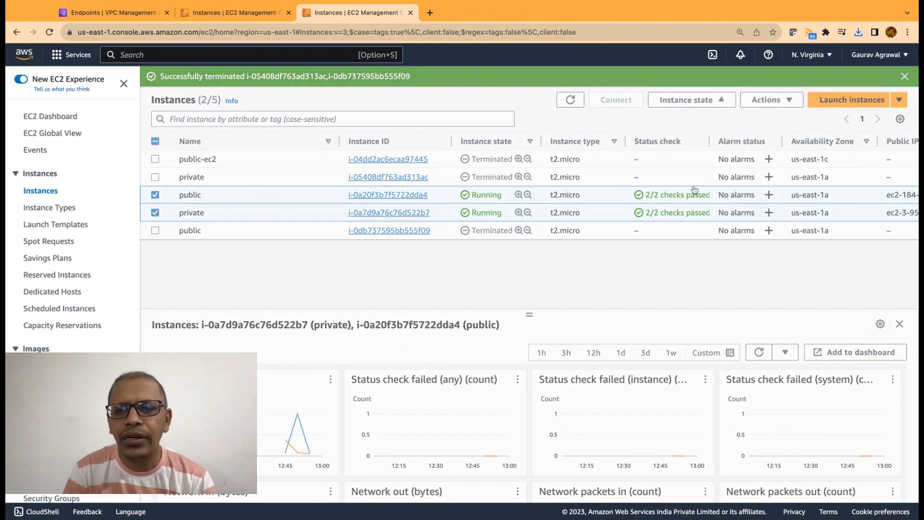
click(708, 377)
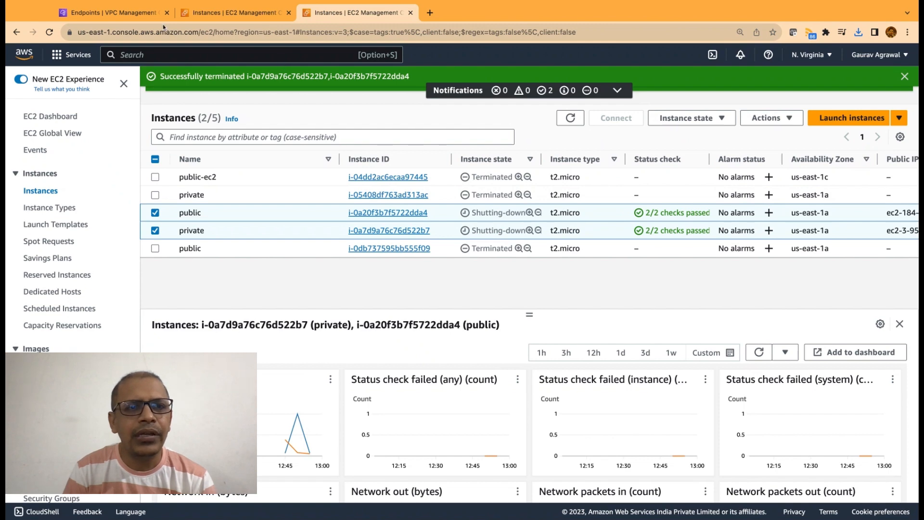
click(116, 12)
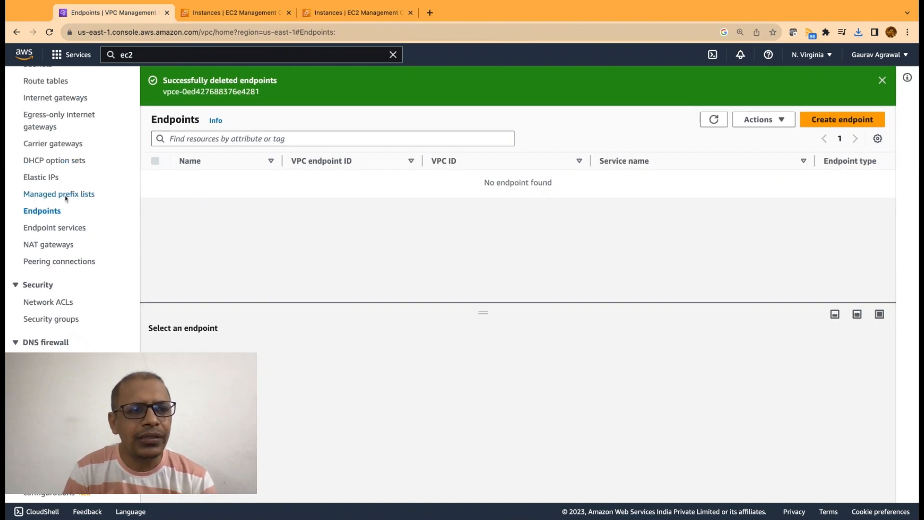
scroll(65, 159, up, 5)
Attempt to delete testvpc-vpc, which is blocked while its two instances shut down
click(41, 176)
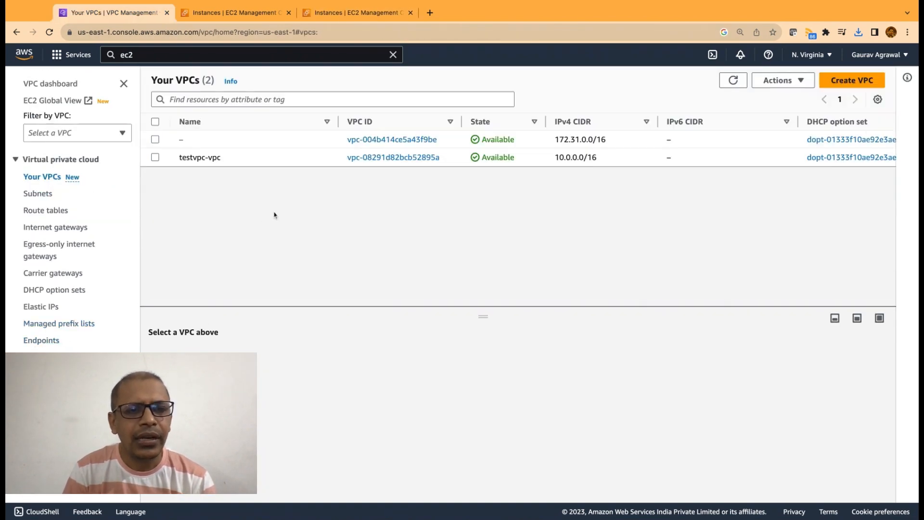
click(155, 158)
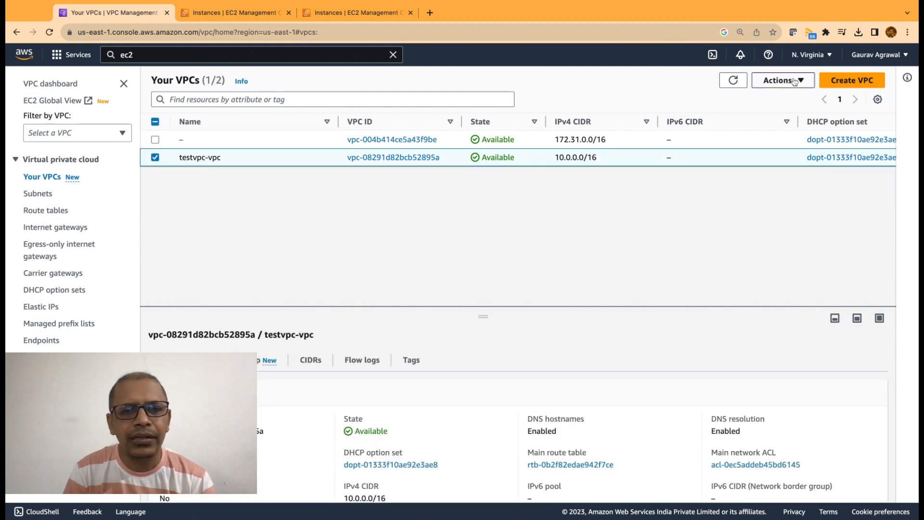
click(778, 81)
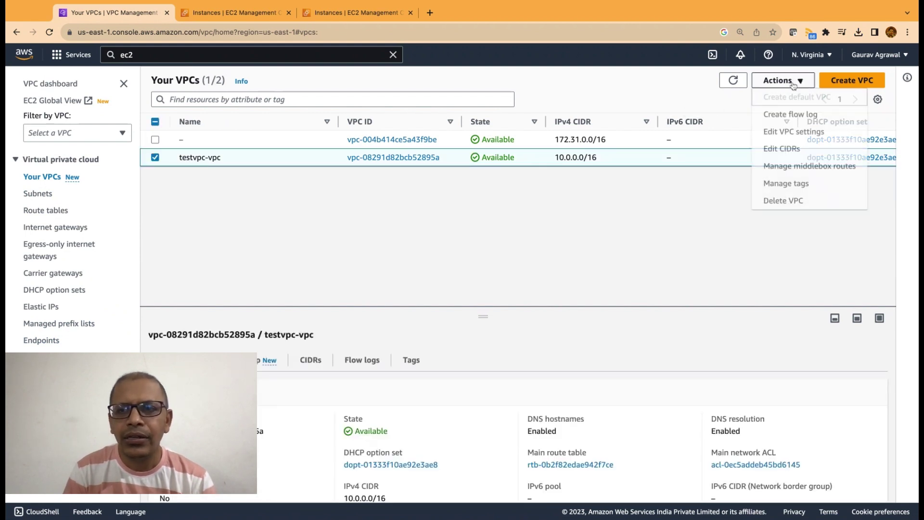
click(783, 201)
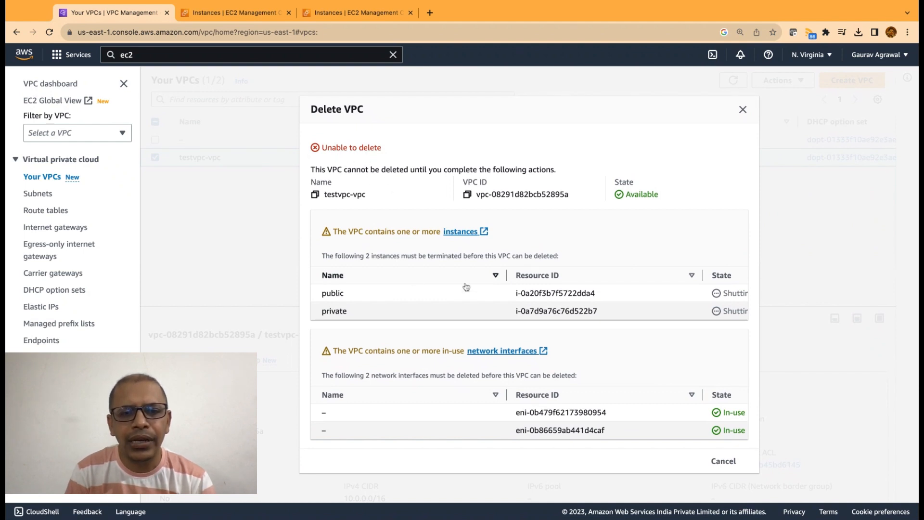
scroll(413, 292, right, 5)
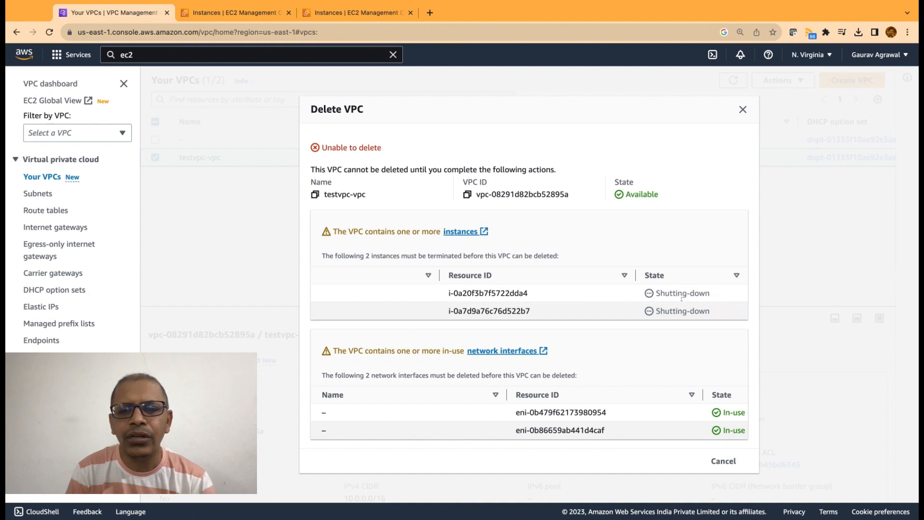
Dismiss the blocked-deletion notice and reload the VPC list
click(724, 460)
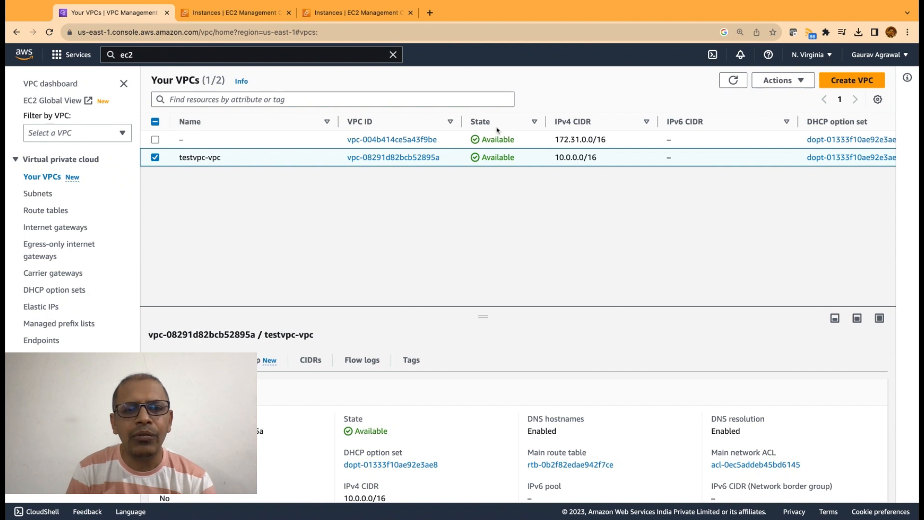
click(732, 80)
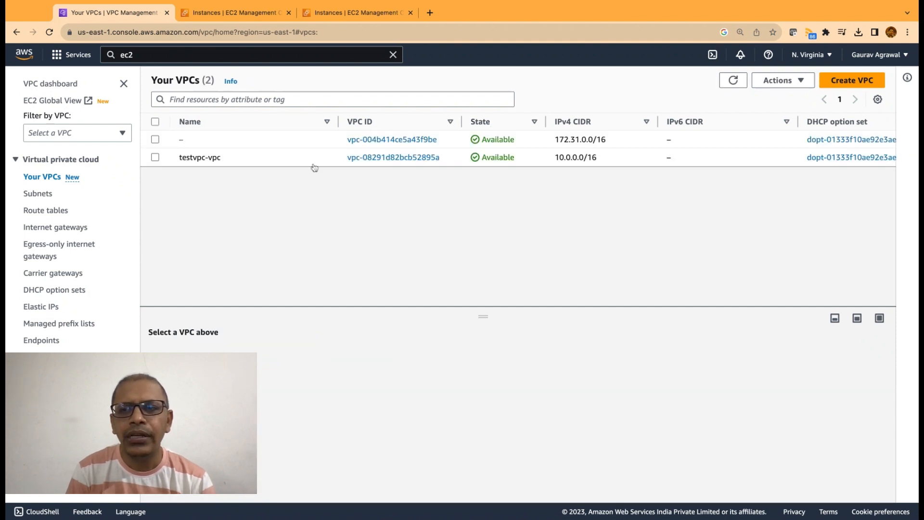
Delete testvpc-vpc with its dependent resources, confirming with the word 'delete'
click(154, 157)
click(783, 80)
click(783, 201)
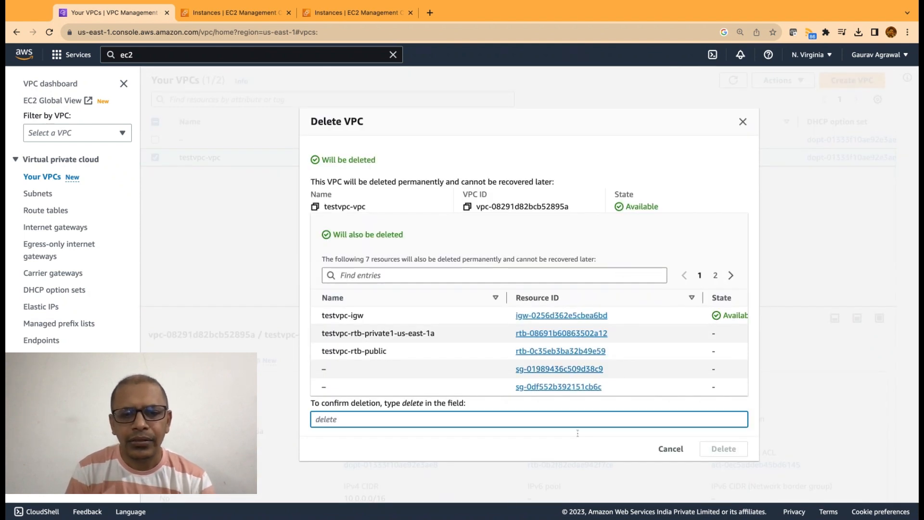
text(dlet)
key(BackSpace)
key(BackSpace)
key(BackSpace)
text(elete)
click(722, 448)
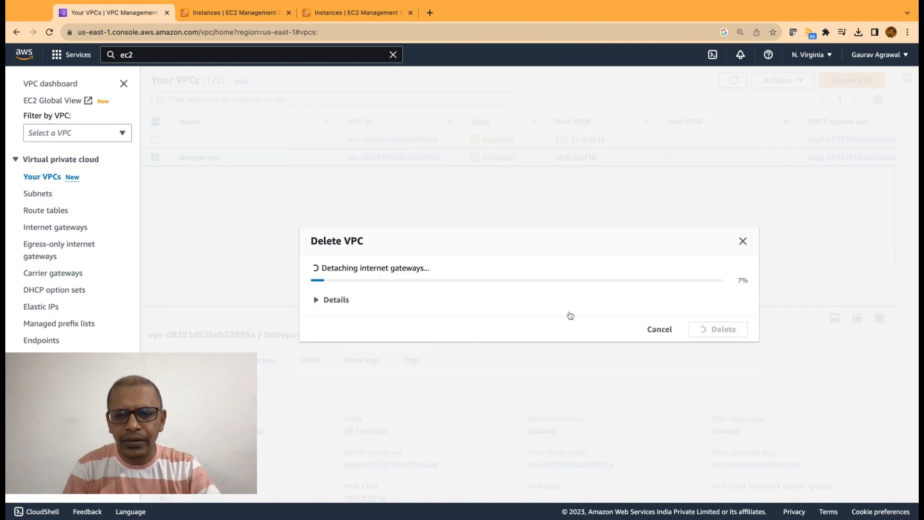